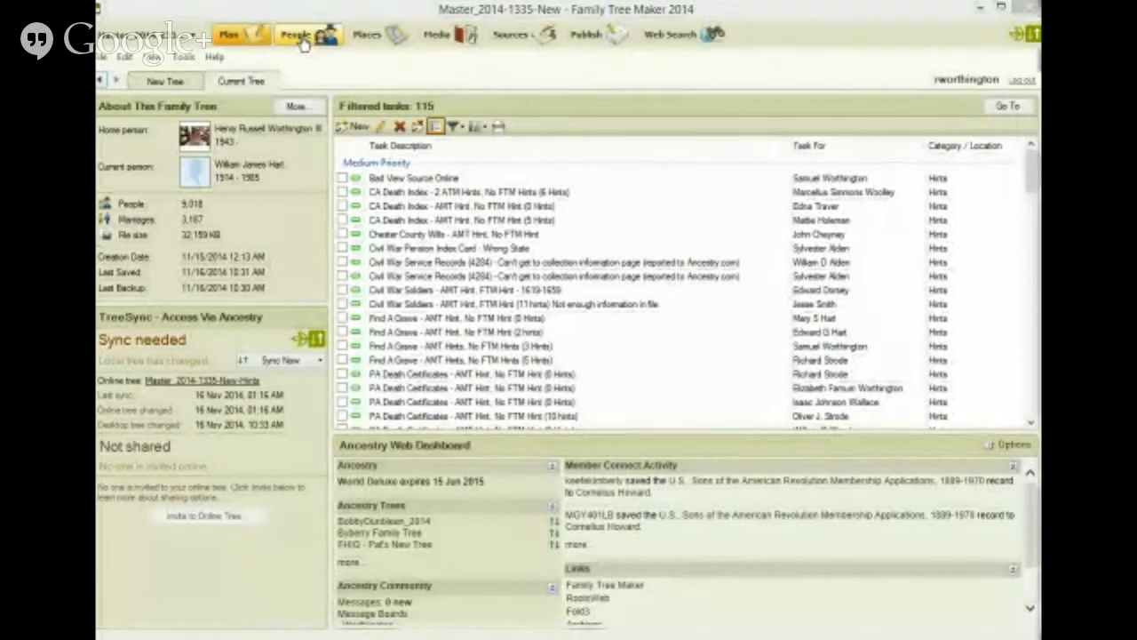
Step: Open the list of Ancestry hints found for the current person at the root of the pedigree
{"action": "left_click", "coordinate": [302, 40]}
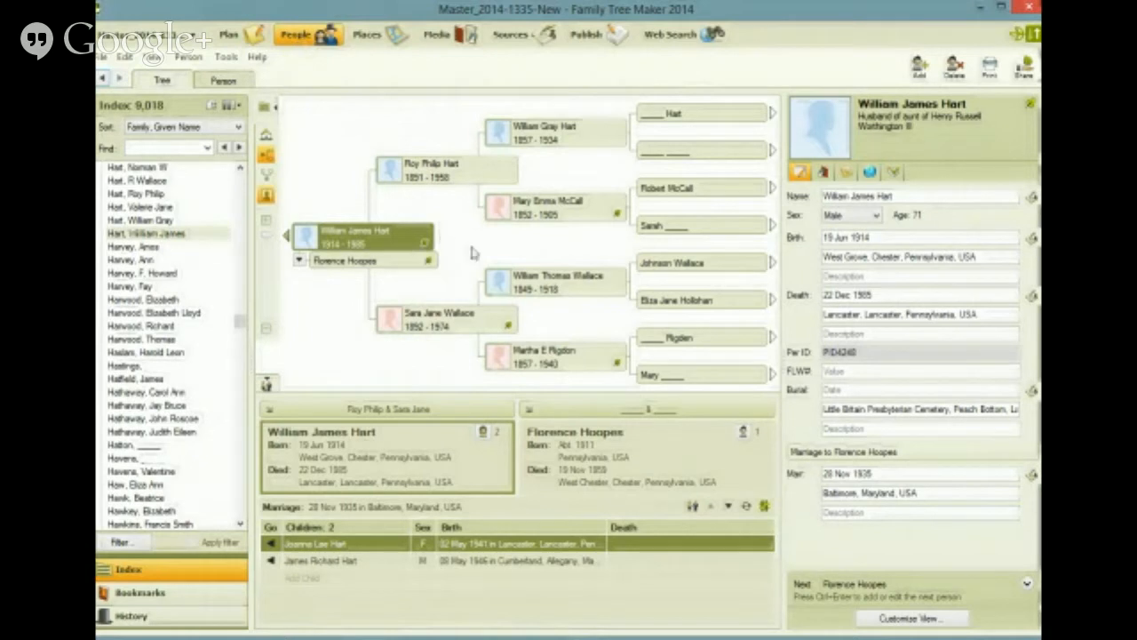
{"action": "mouse_move", "coordinate": [426, 247]}
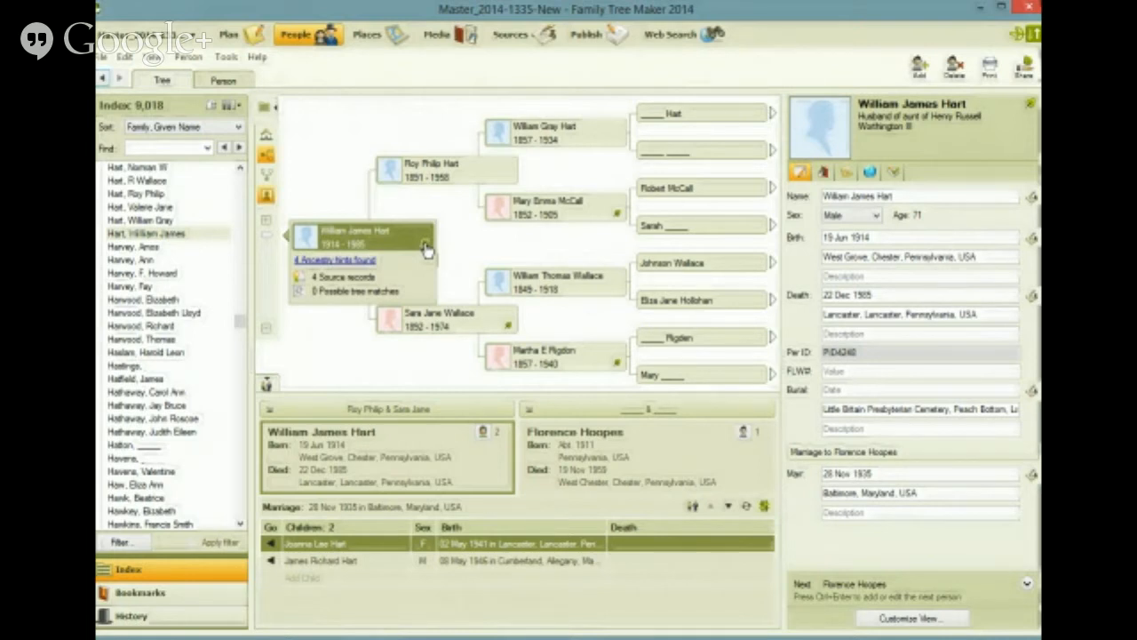
{"action": "left_click", "coordinate": [359, 262]}
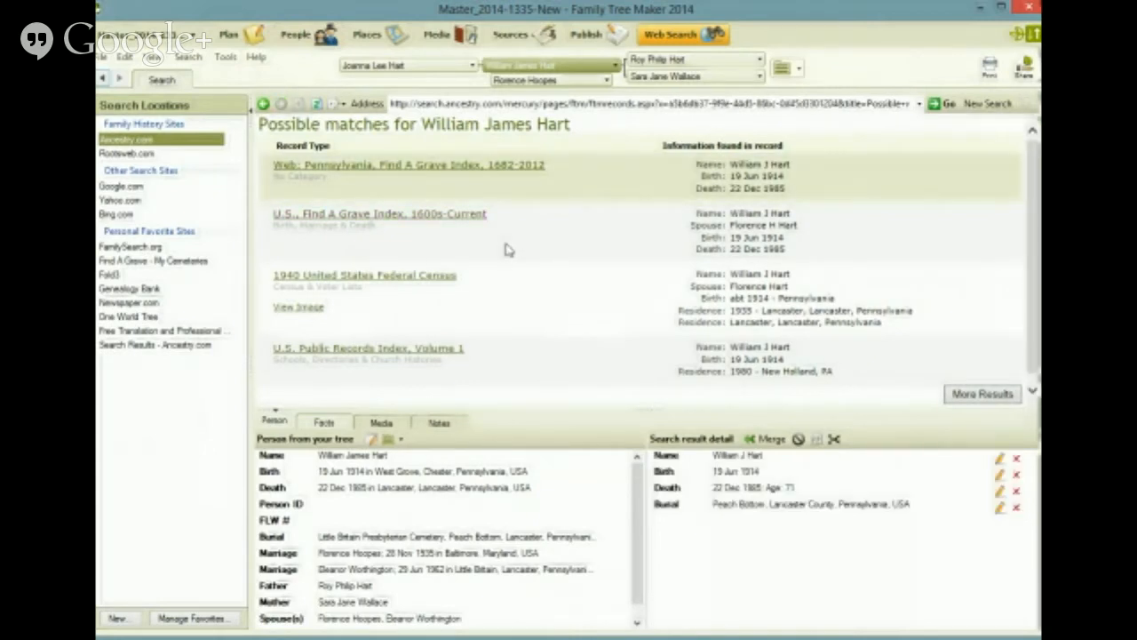
Step: Open the U.S., Find A Grave Index, 1600s-Current match and dismiss the notice about the updated record page
{"action": "left_click", "coordinate": [416, 217]}
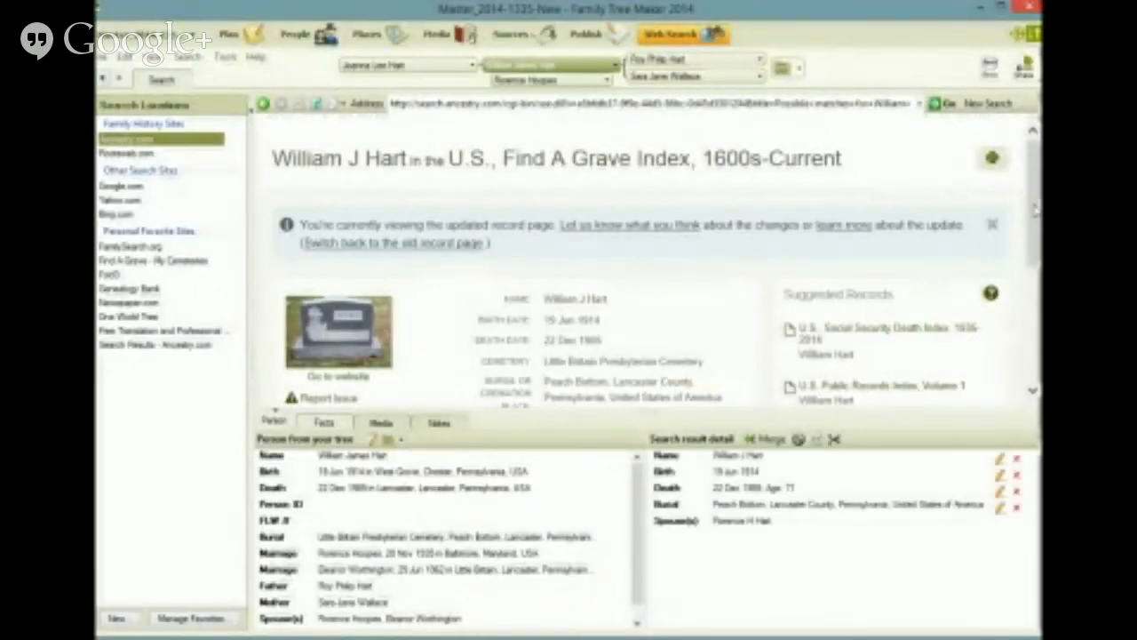
{"action": "scroll", "coordinate": [1033, 230], "scroll_direction": "down", "scroll_amount": 1}
{"action": "scroll", "coordinate": [1033, 229], "scroll_direction": "down", "scroll_amount": 2}
{"action": "scroll", "coordinate": [1026, 225], "scroll_direction": "up", "scroll_amount": 2}
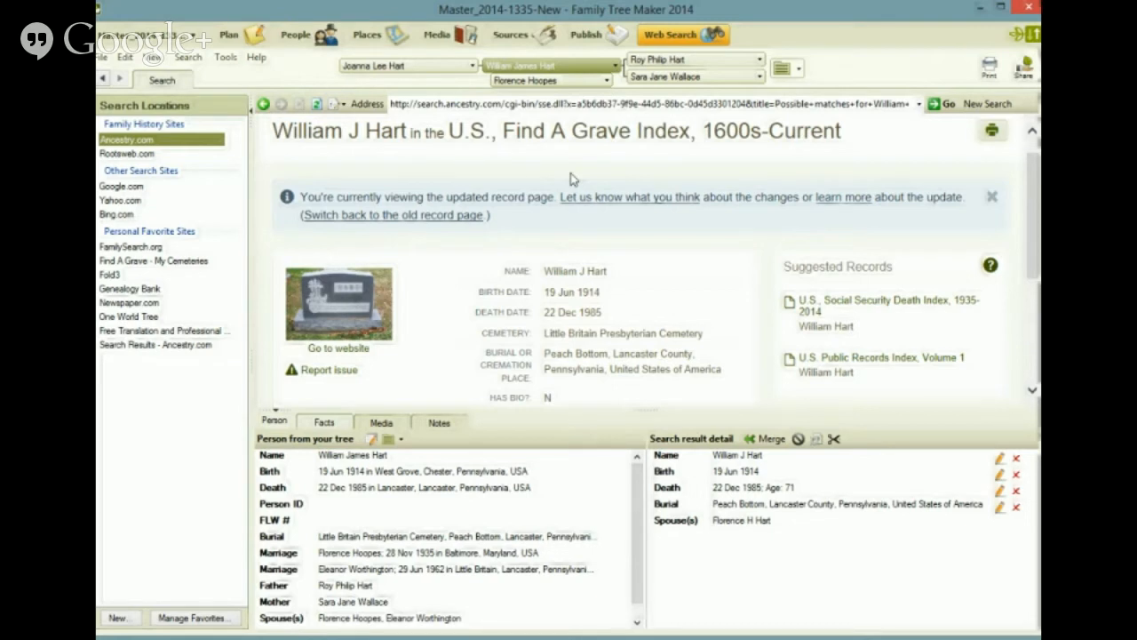
{"action": "left_click", "coordinate": [993, 198]}
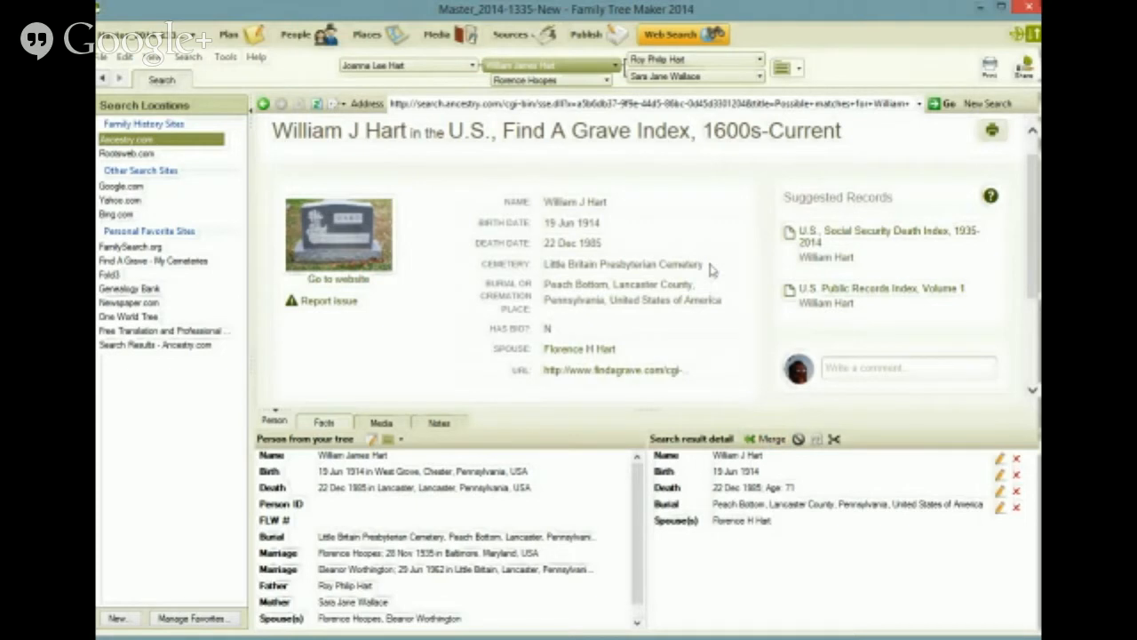
Step: Add the record's cemetery name, "Little Britain Presbyterian Cemetery, ", in front of the place in the search result's burial fact
{"action": "left_click_drag", "start_coordinate": [709, 267], "coordinate": [561, 280]}
{"action": "key", "text": "ctrl+c"}
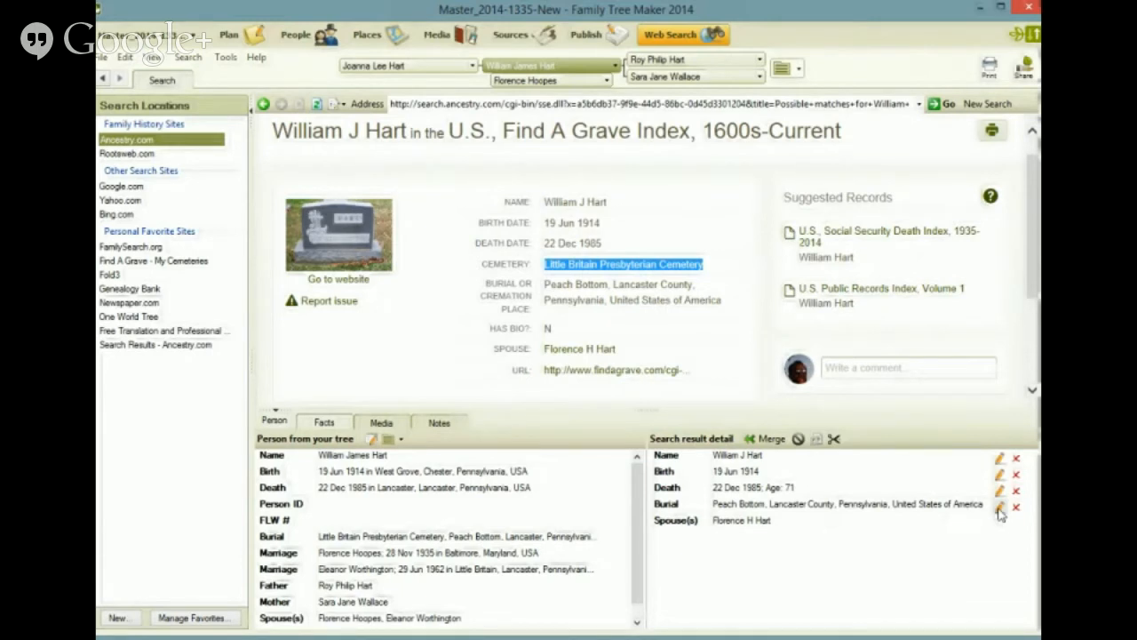
{"action": "left_click", "coordinate": [1000, 506]}
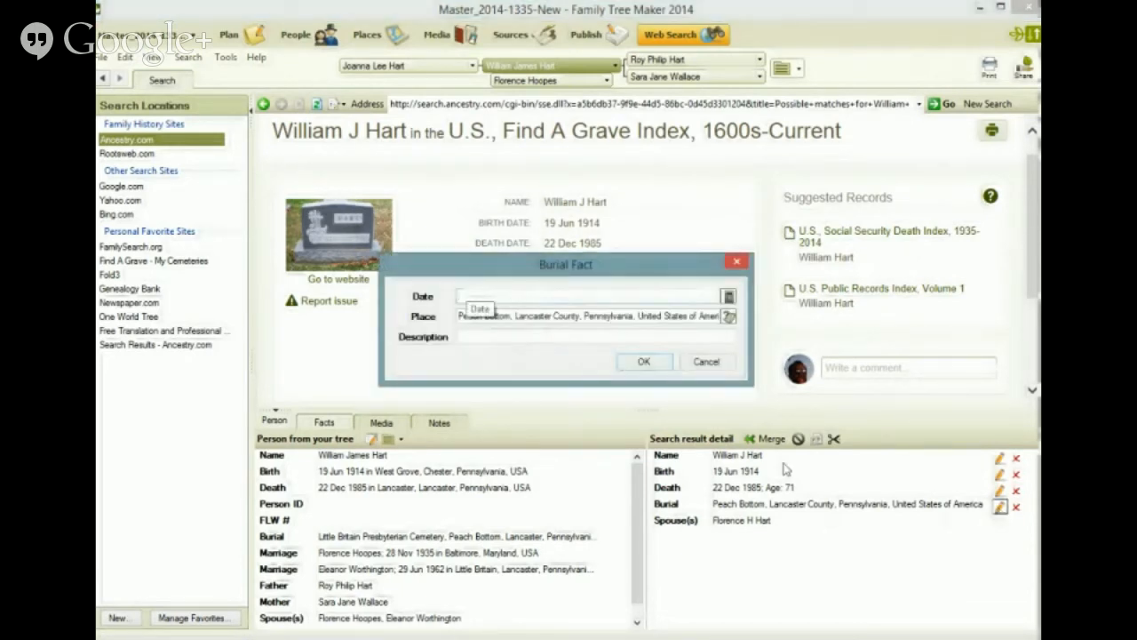
{"action": "left_click", "coordinate": [605, 318]}
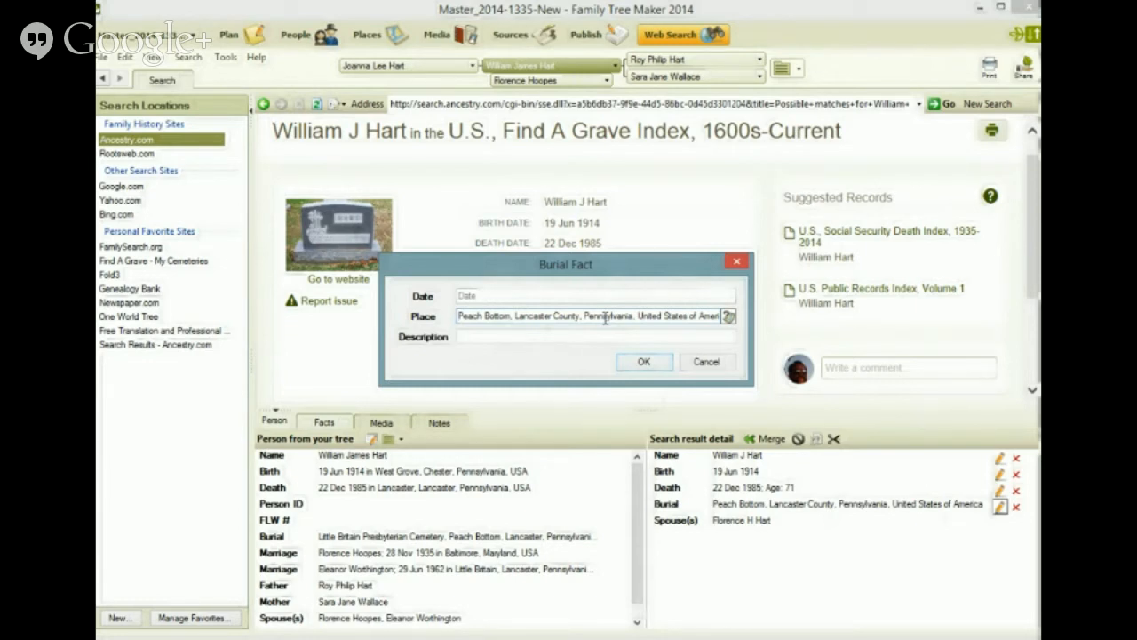
{"action": "key", "text": "ctrl+v"}
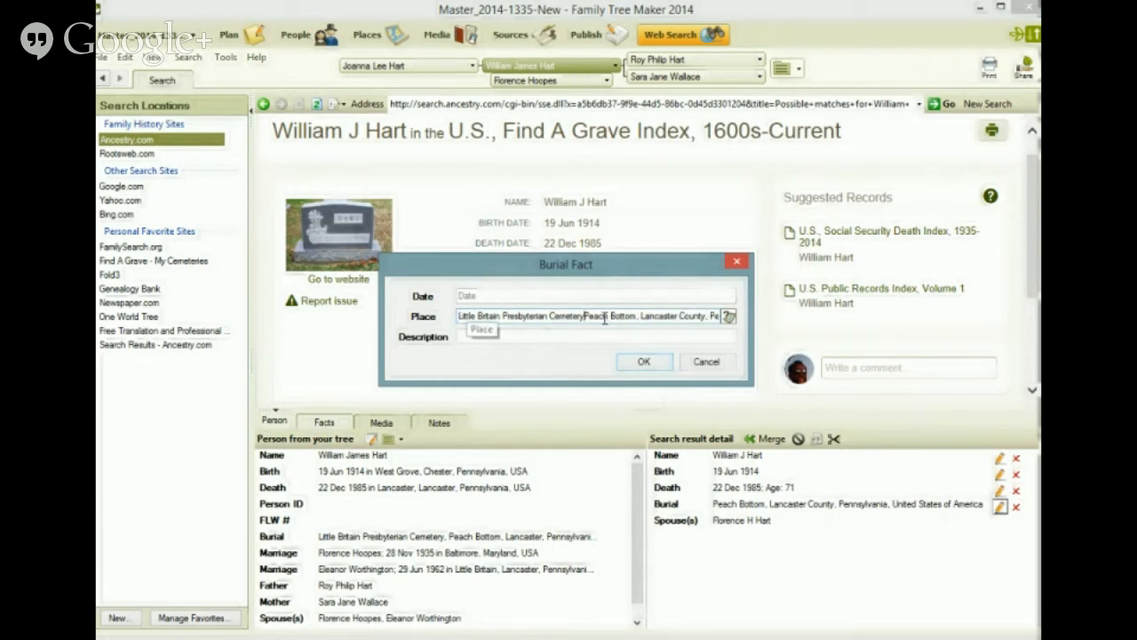
{"action": "type", "text": ","}
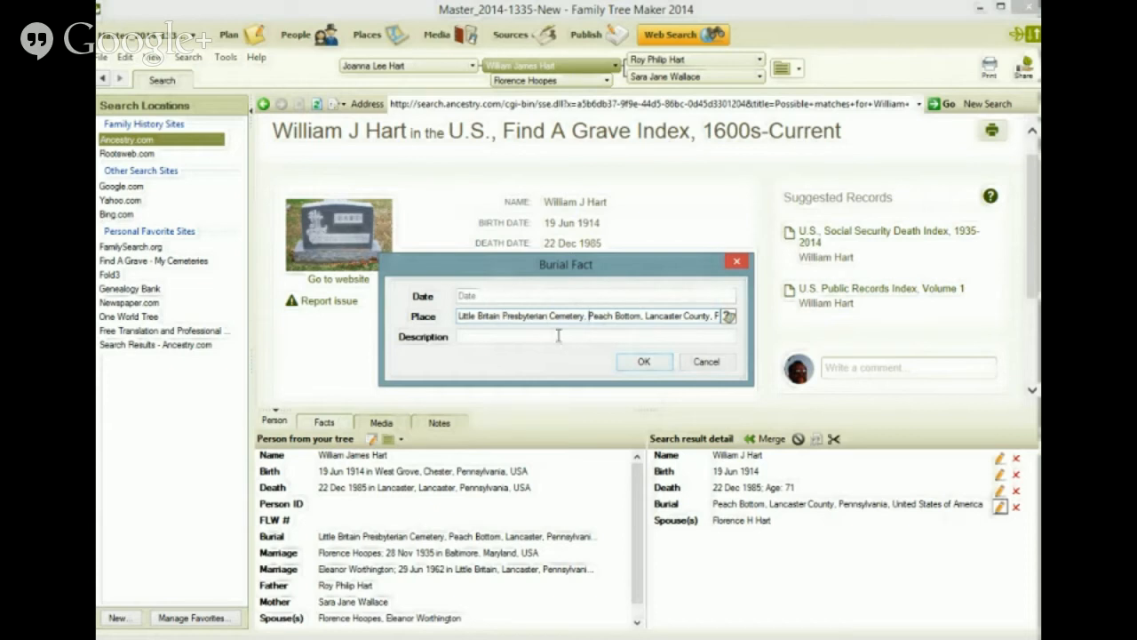
{"action": "left_click", "coordinate": [644, 362]}
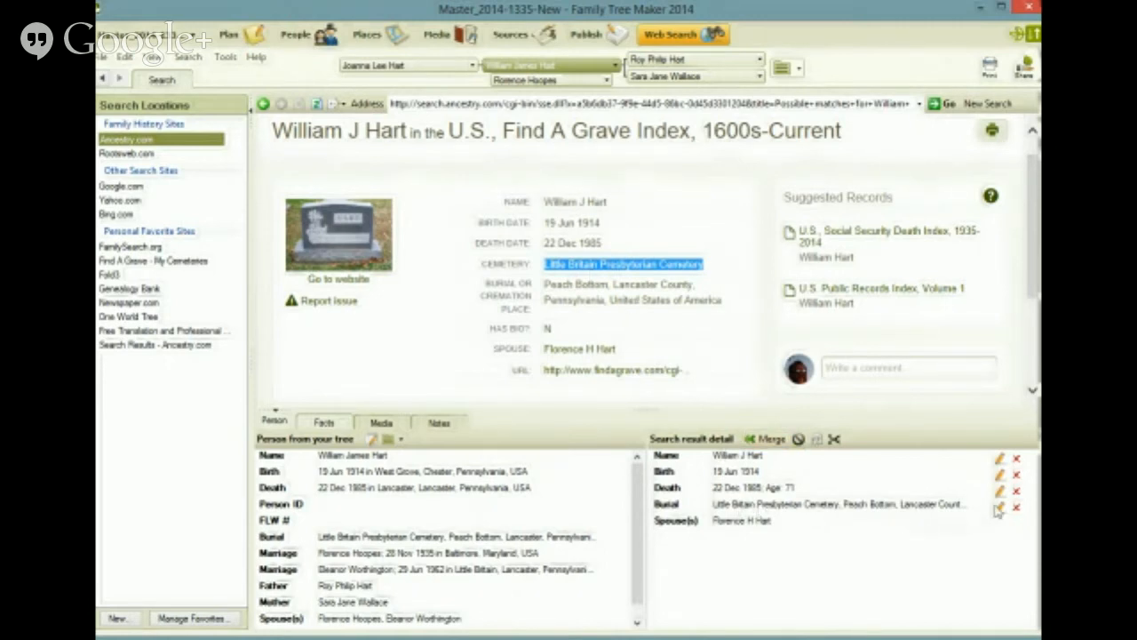
Step: Start merging the record into the tree, setting the web birth fact to Alternate and keeping the web death fact as Alternate
{"action": "left_click", "coordinate": [771, 439]}
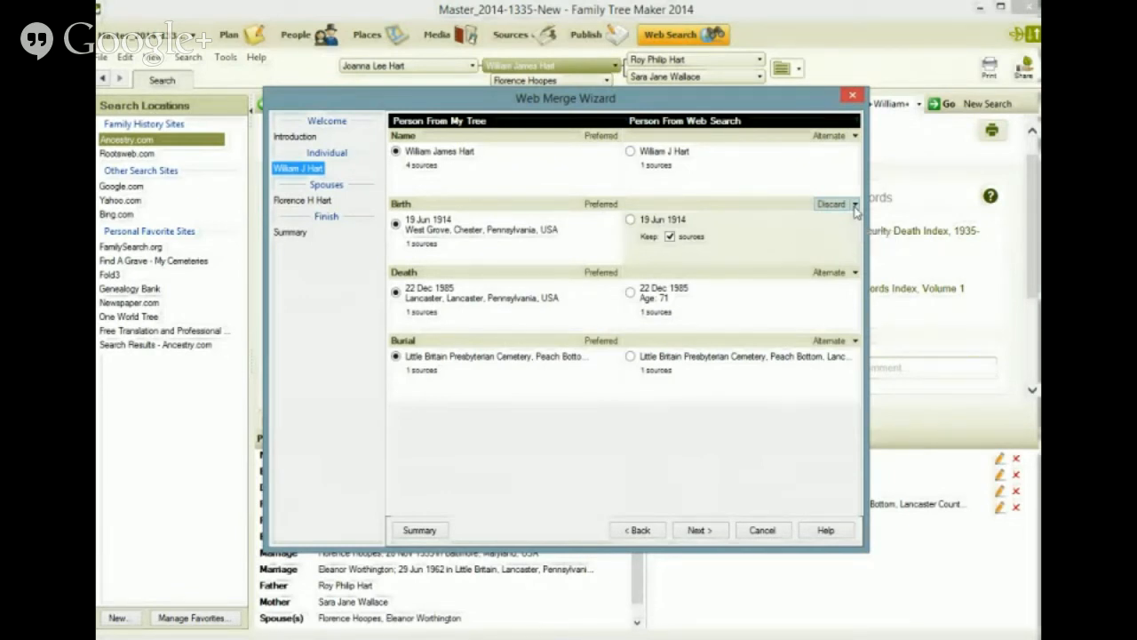
{"action": "left_click", "coordinate": [856, 205]}
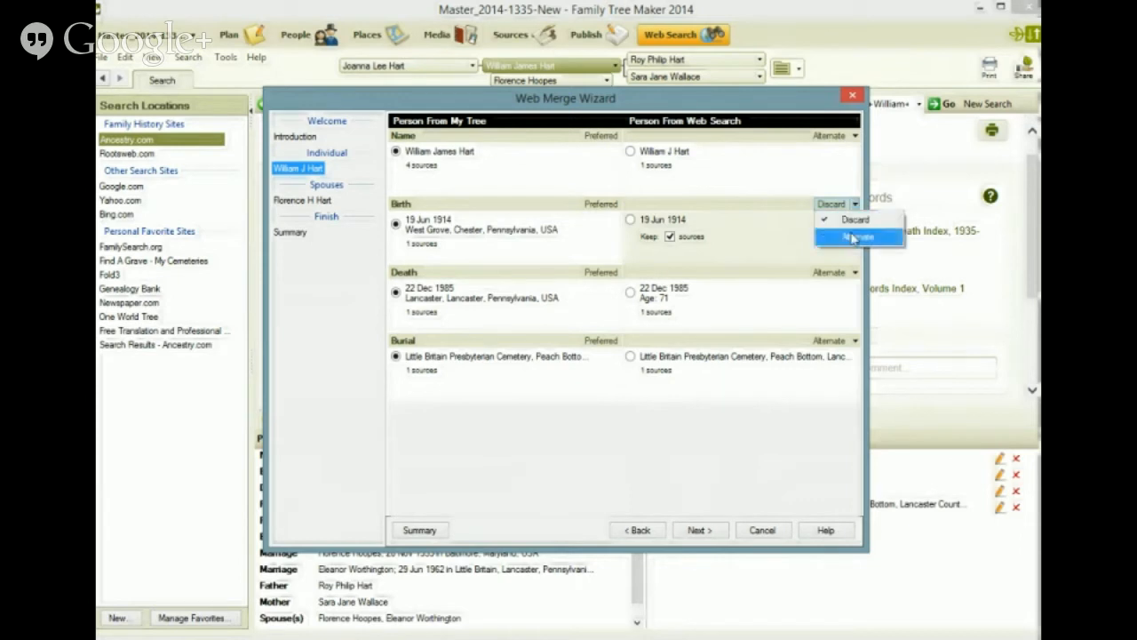
{"action": "left_click", "coordinate": [853, 238]}
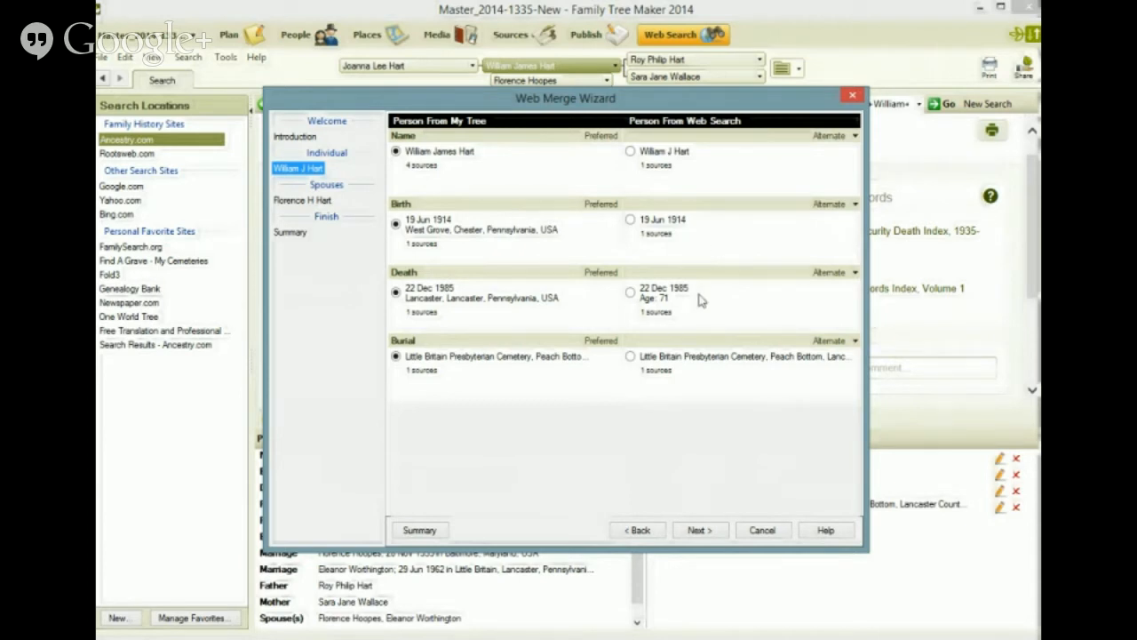
{"action": "left_click", "coordinate": [856, 274]}
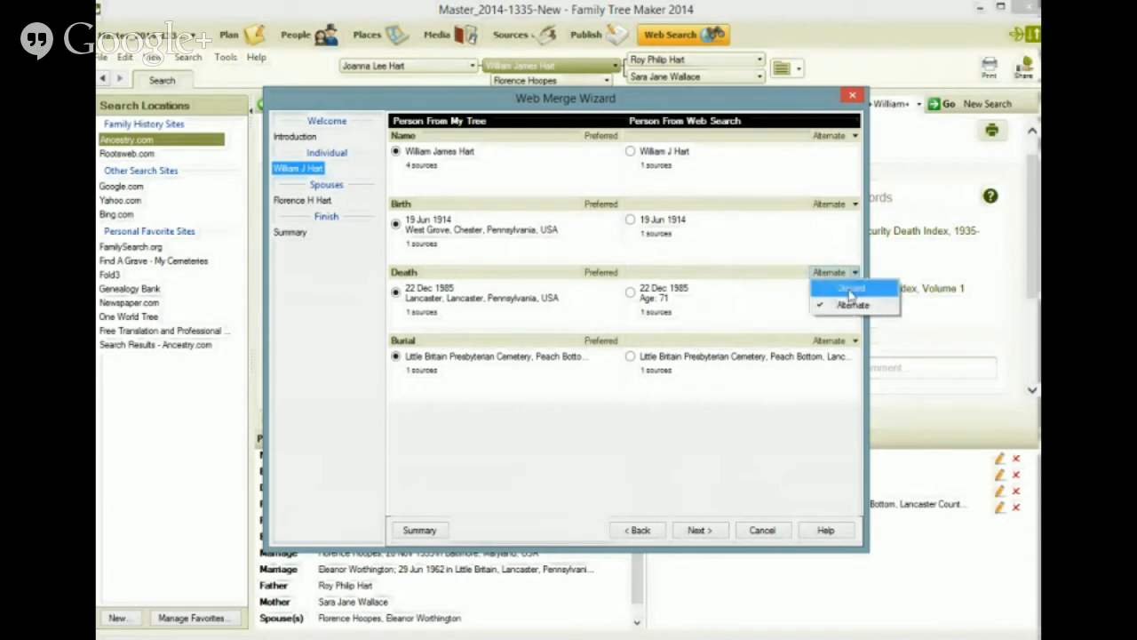
{"action": "left_click", "coordinate": [851, 309]}
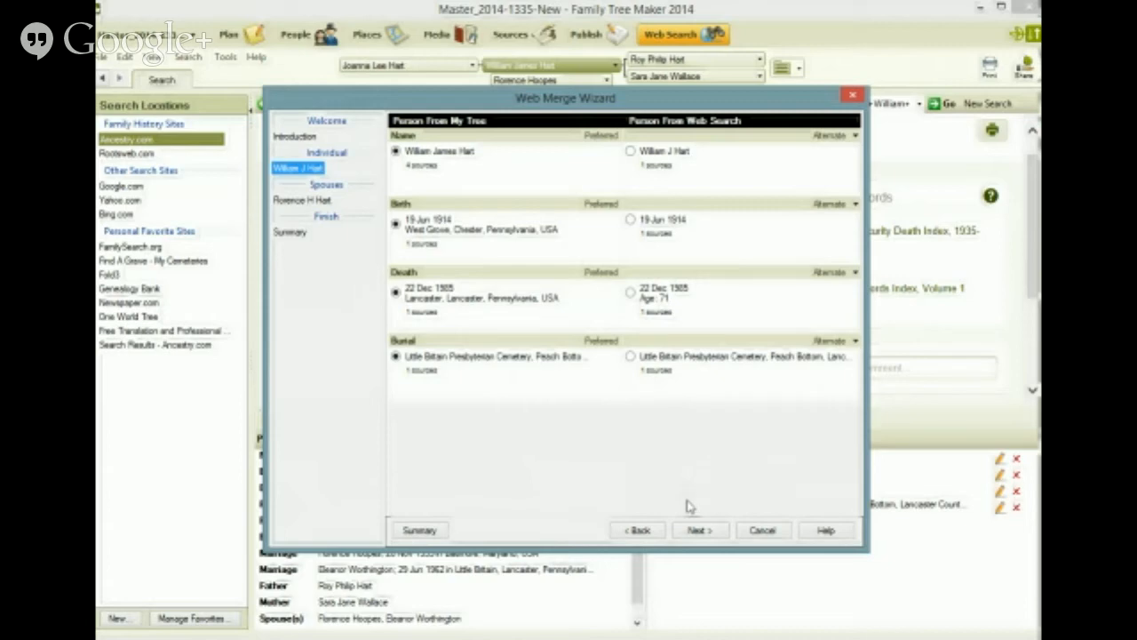
Step: Choose to merge the record's spouse with the matching existing spouse in the tree
{"action": "left_click", "coordinate": [698, 530]}
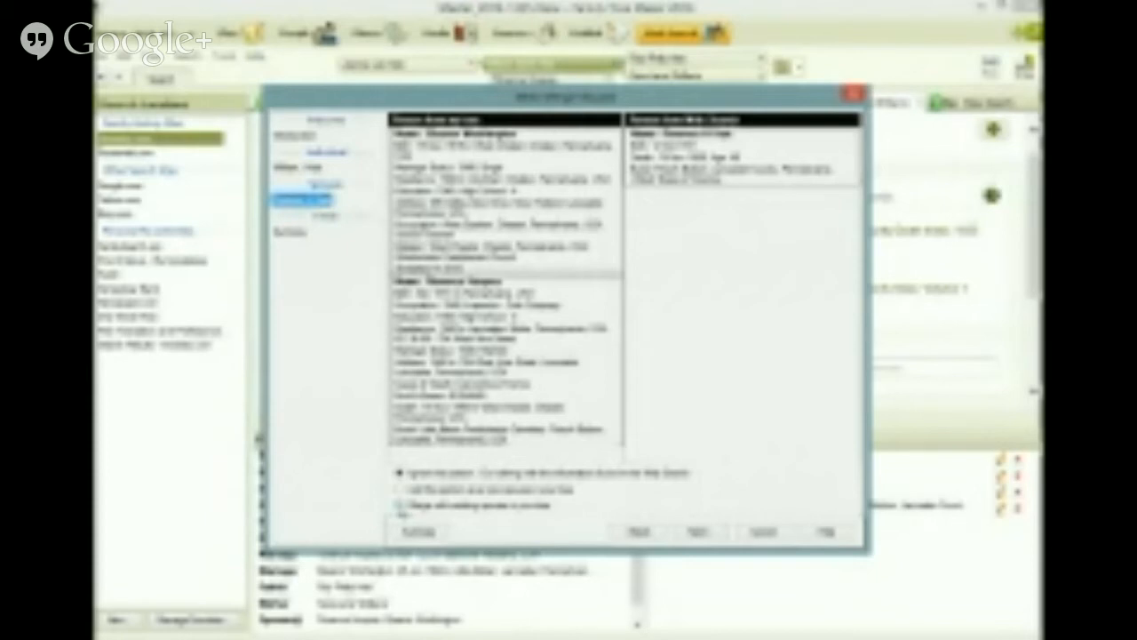
{"action": "left_click", "coordinate": [399, 504]}
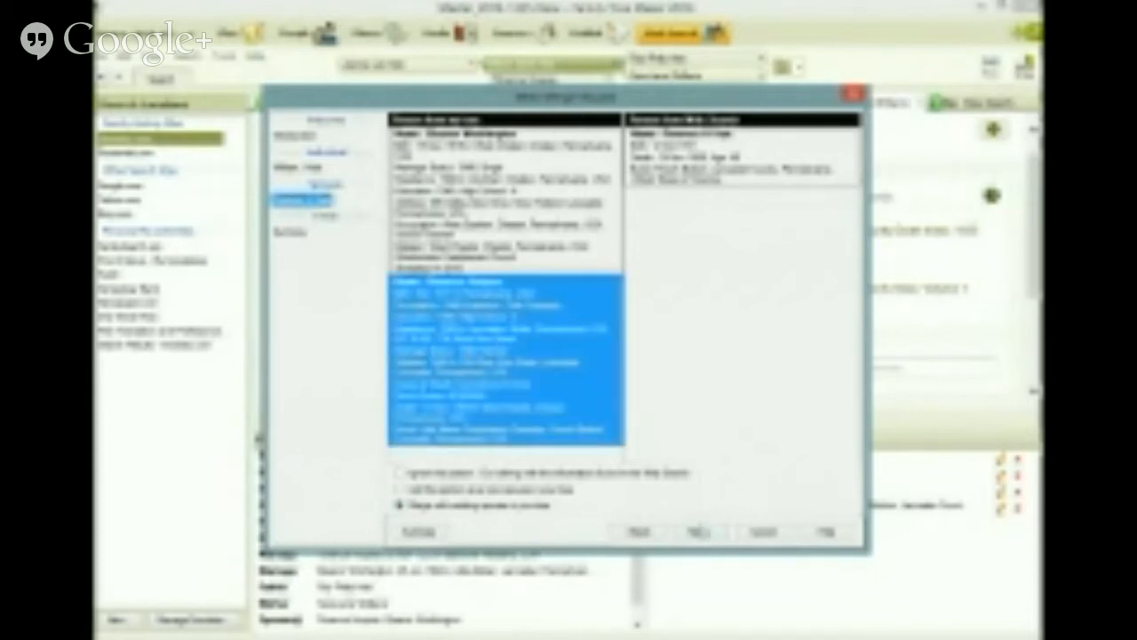
{"action": "left_click", "coordinate": [699, 531]}
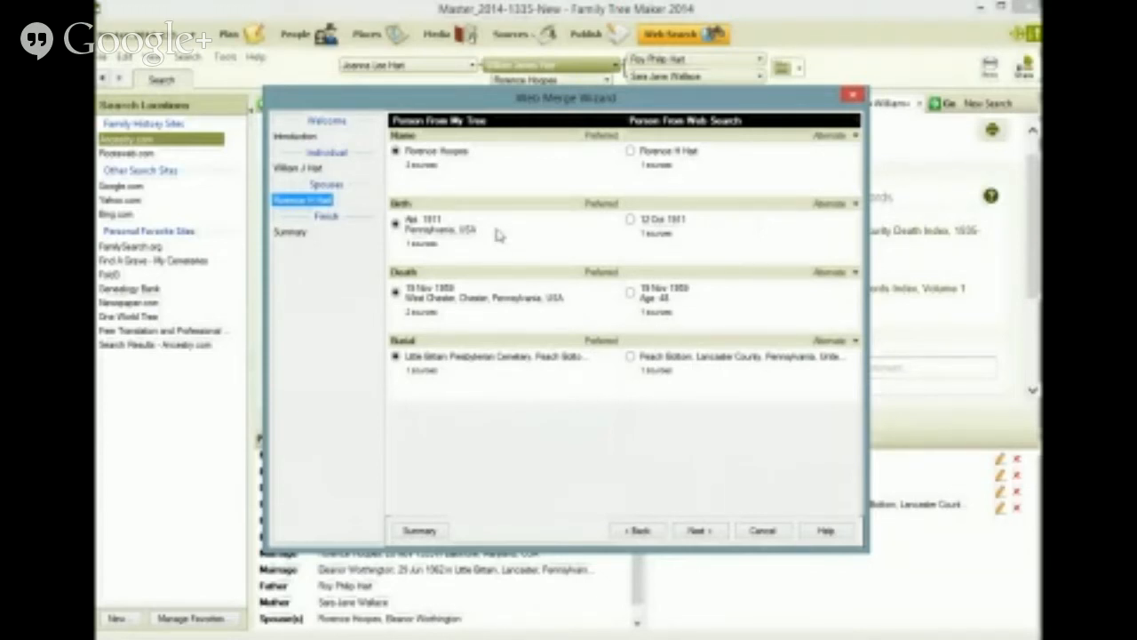
Step: Make the spouse's web birth fact preferred and discard the web burial fact while keeping its sources
{"action": "left_click", "coordinate": [631, 219]}
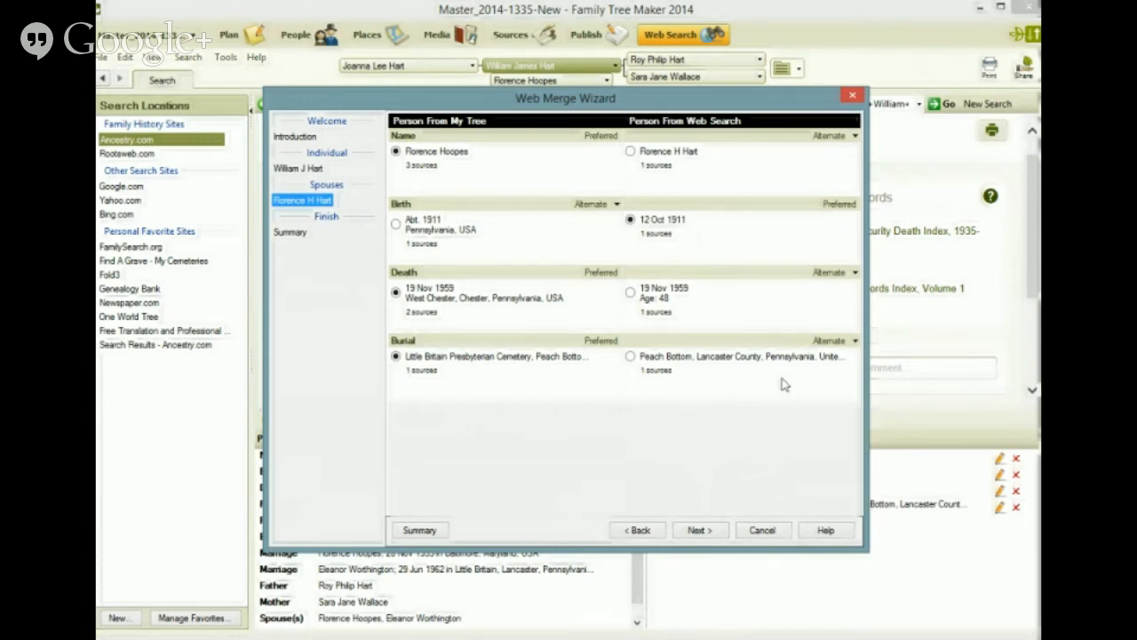
{"action": "left_click", "coordinate": [855, 343]}
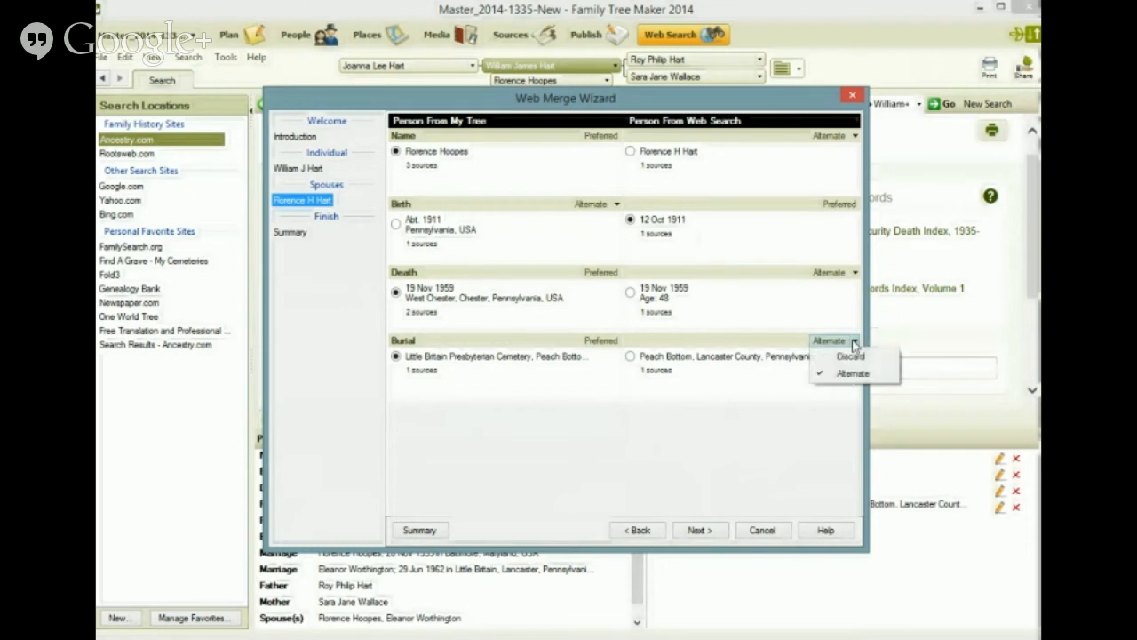
{"action": "left_click", "coordinate": [851, 356]}
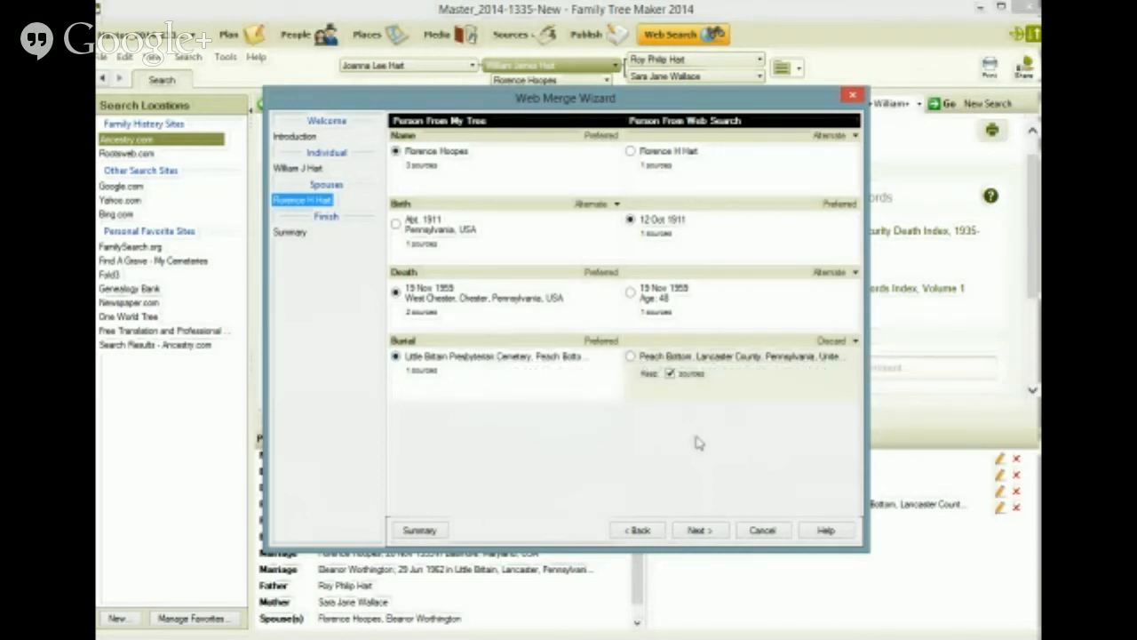
Step: Accept the merge summary and merge the Find A Grave record into the tree
{"action": "left_click", "coordinate": [698, 530]}
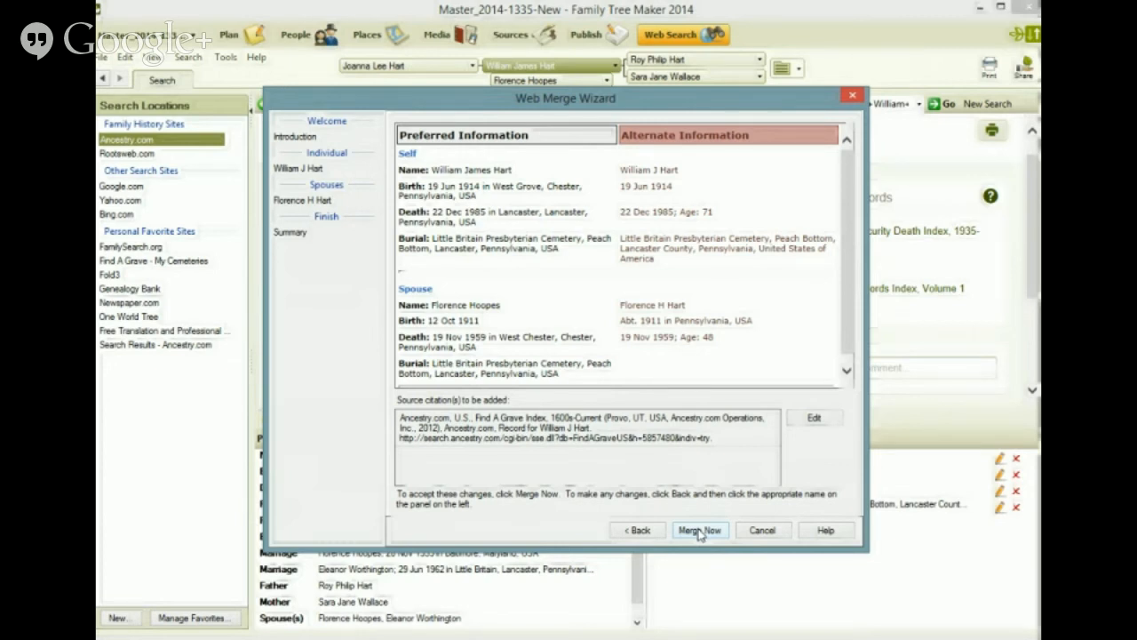
{"action": "left_click", "coordinate": [700, 531]}
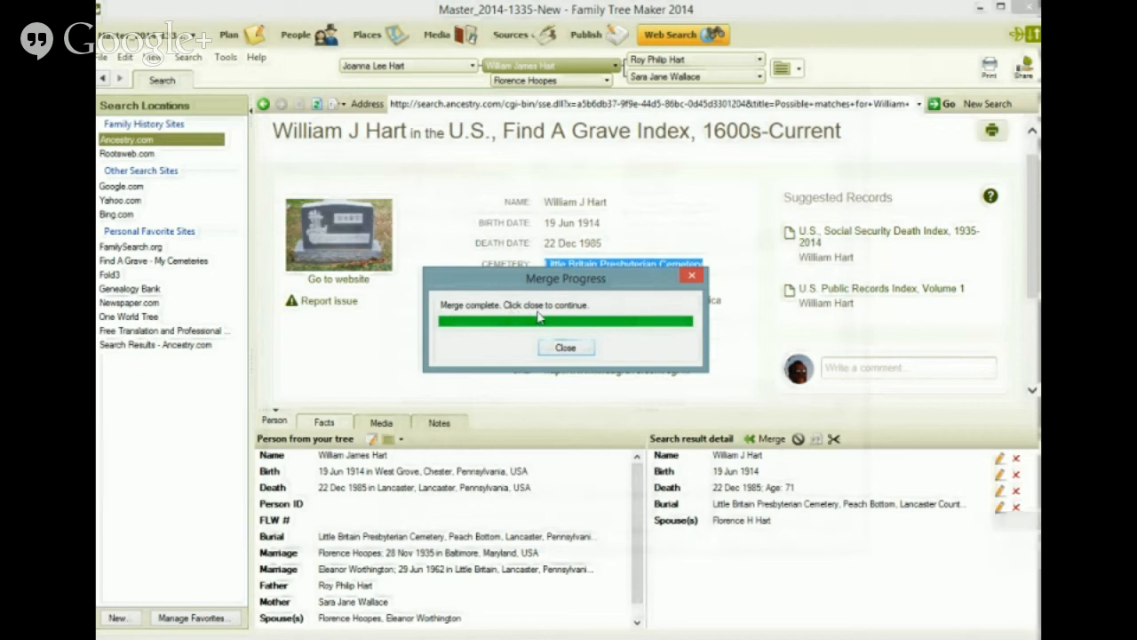
{"action": "left_click", "coordinate": [565, 348]}
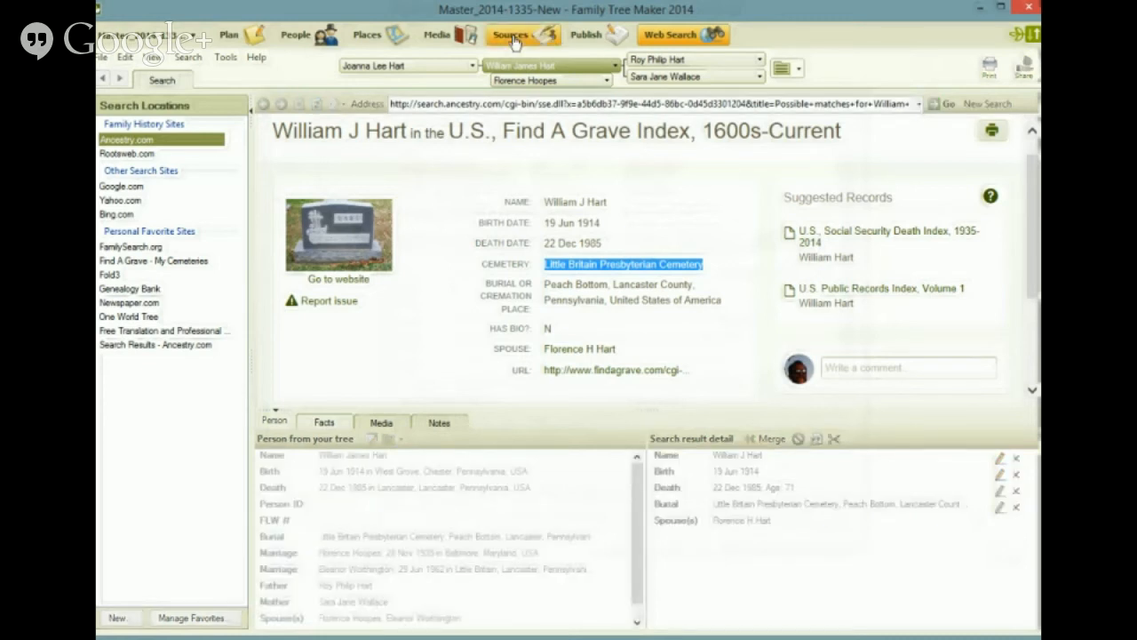
Step: In the Sources workspace, reassign the merged record's citation to the source "Find A Grave, Compiler, Find A Grave Index, 1600s-Current"
{"action": "left_click", "coordinate": [514, 41]}
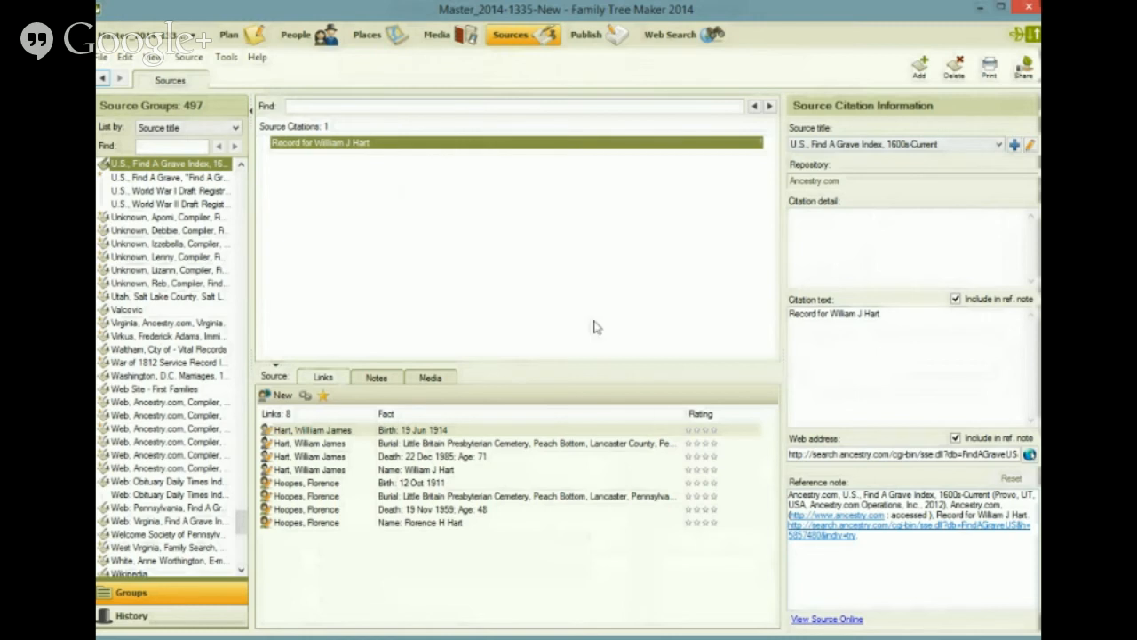
{"action": "left_click", "coordinate": [999, 144]}
{"action": "scroll", "coordinate": [999, 174], "scroll_direction": "up", "scroll_amount": 1}
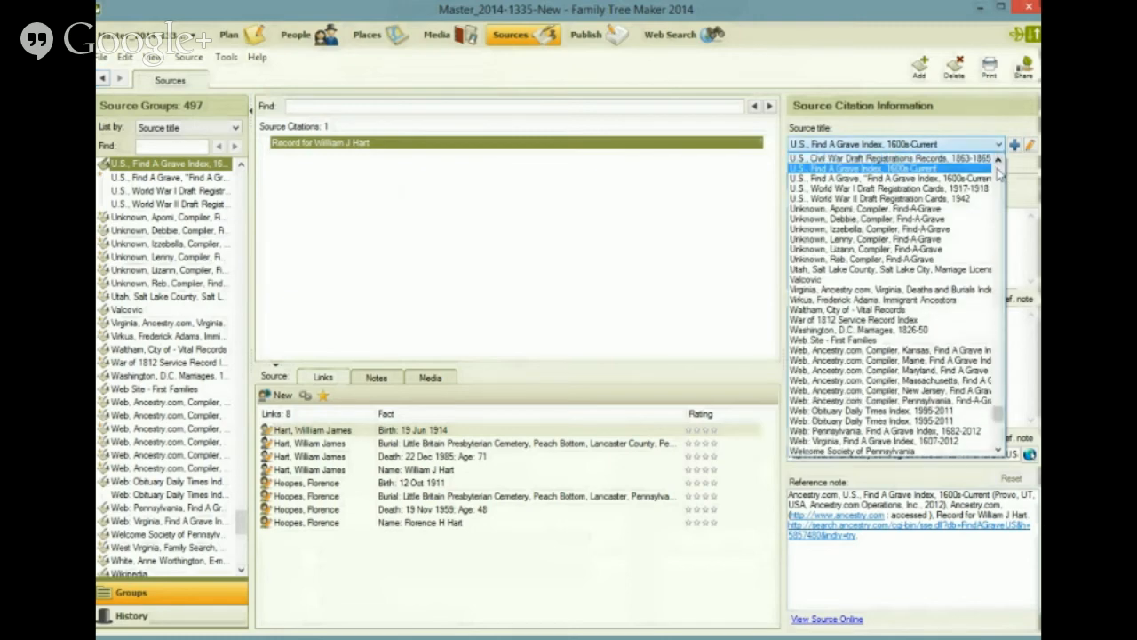
{"action": "scroll", "coordinate": [999, 173], "scroll_direction": "up", "scroll_amount": 20}
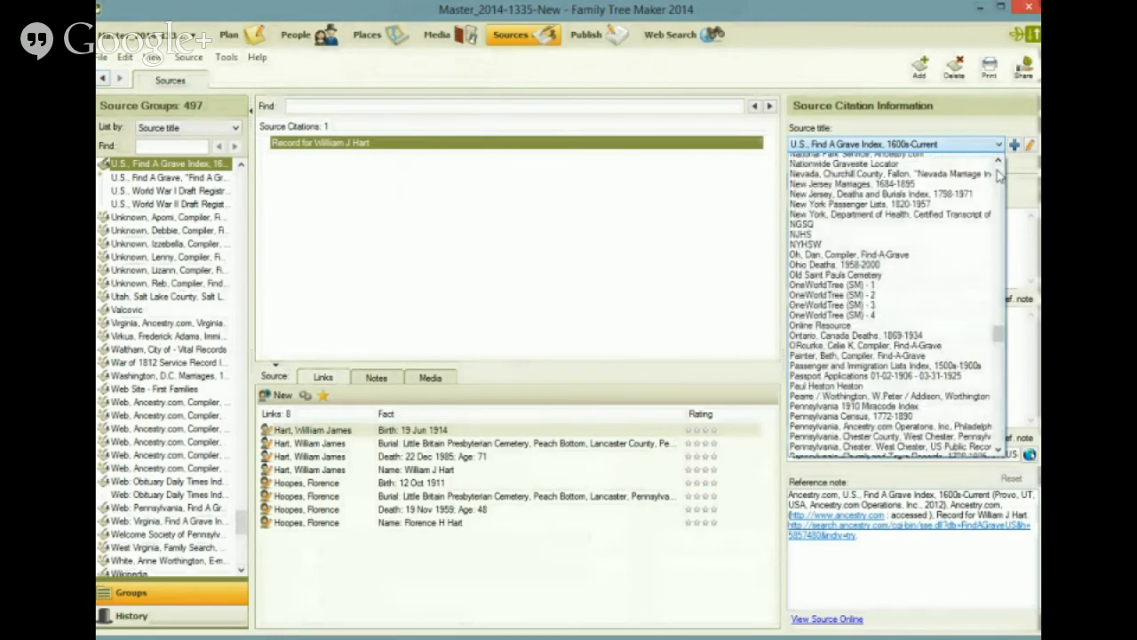
{"action": "scroll", "coordinate": [999, 174], "scroll_direction": "up", "scroll_amount": 15}
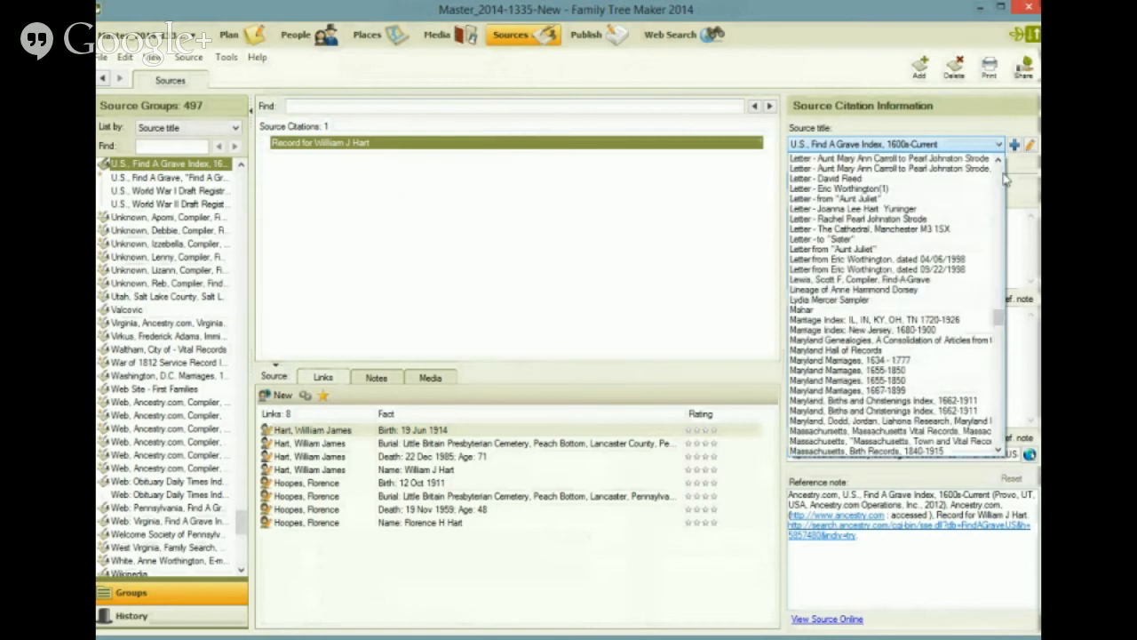
{"action": "scroll", "coordinate": [1005, 178], "scroll_direction": "up", "scroll_amount": 1}
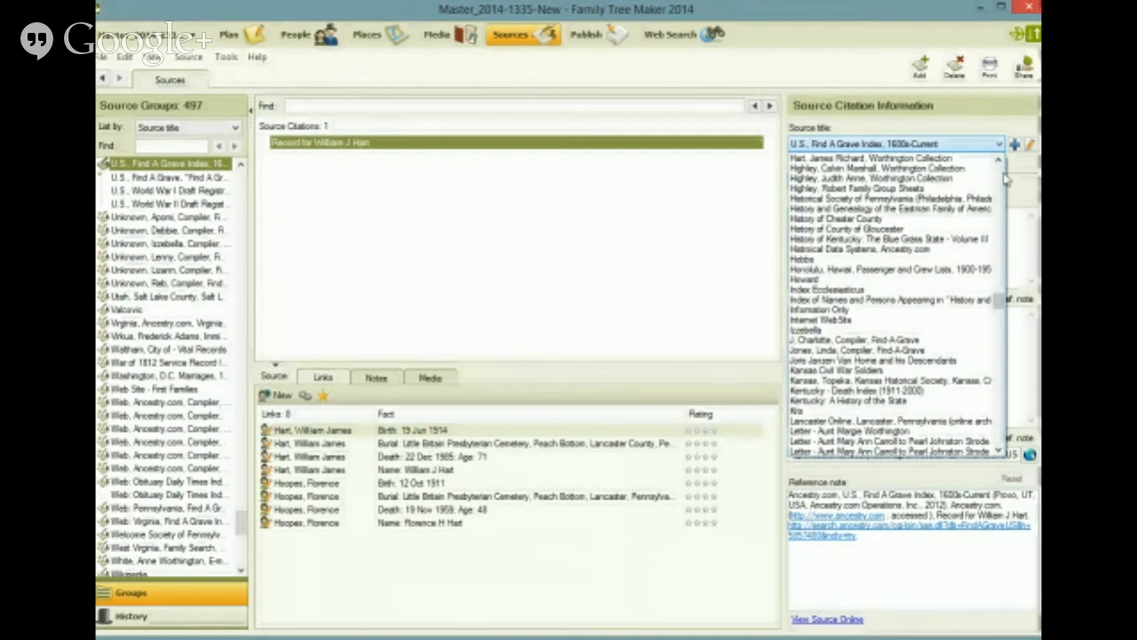
{"action": "scroll", "coordinate": [1005, 179], "scroll_direction": "up", "scroll_amount": 10}
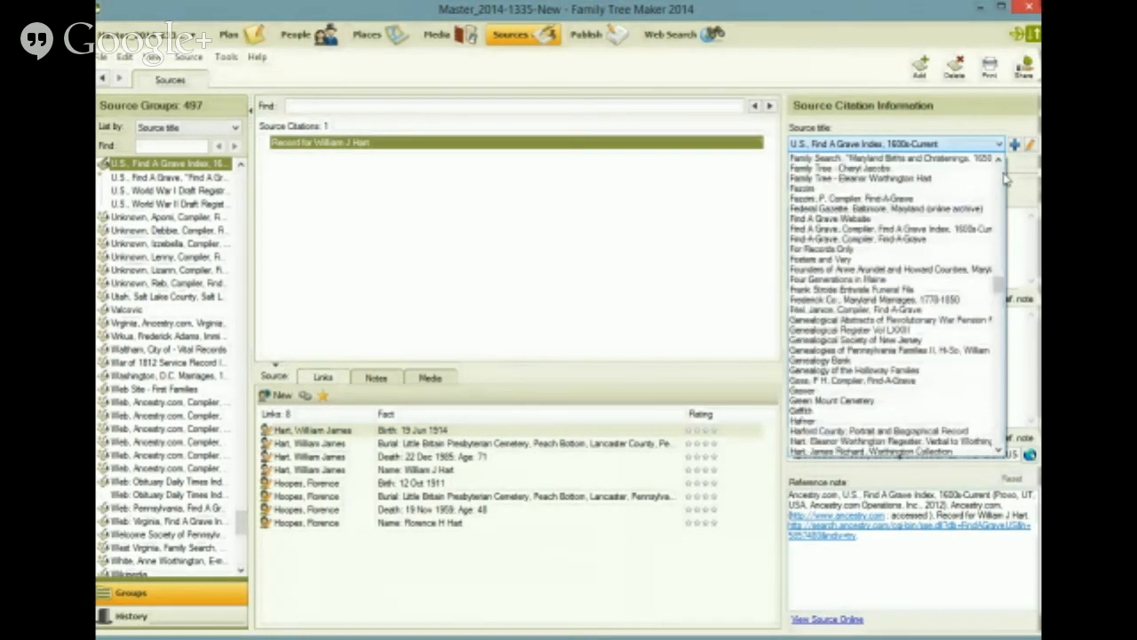
{"action": "left_click", "coordinate": [931, 229]}
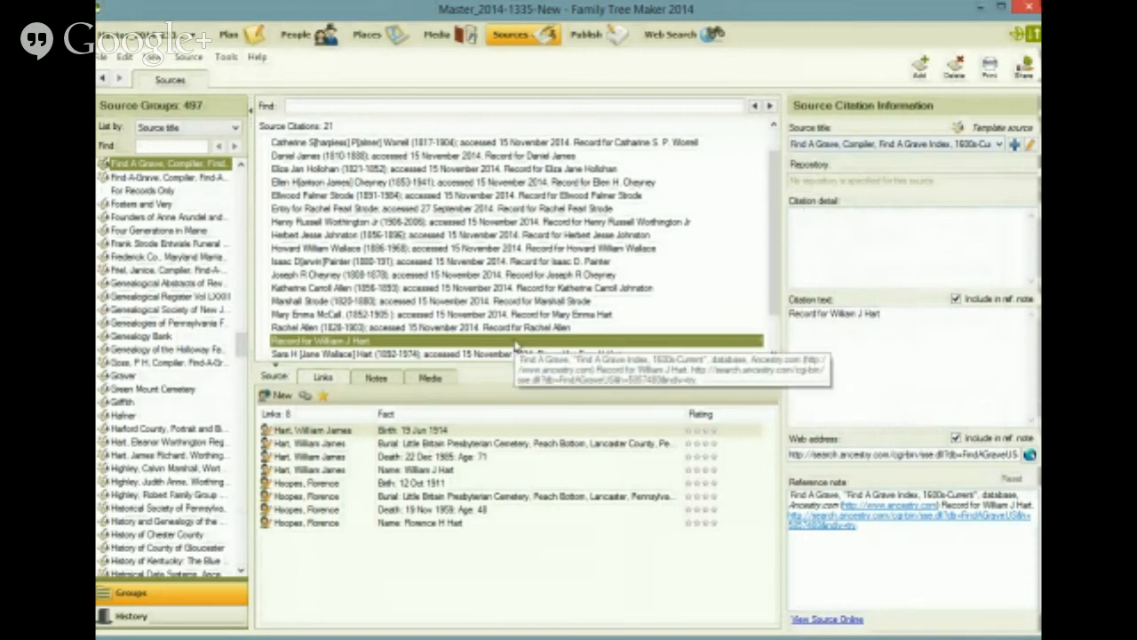
Step: Copy the template text "[fullname] (yyyy-yyyy); accessed" from the source's comments into the citation detail
{"action": "left_click", "coordinate": [1031, 146]}
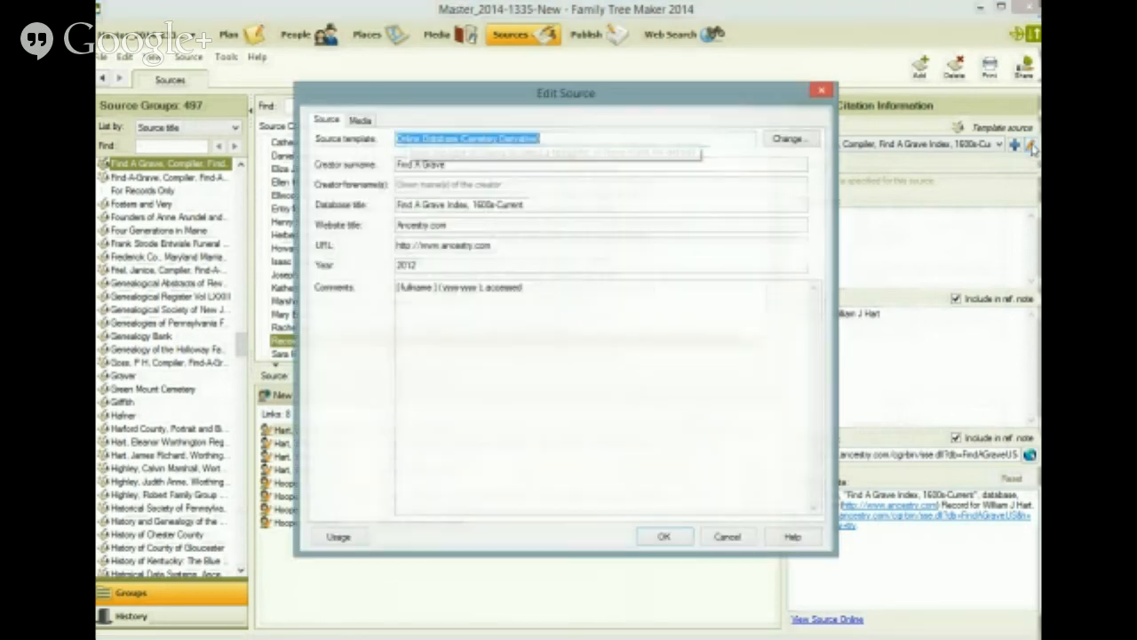
{"action": "left_click_drag", "start_coordinate": [541, 287], "coordinate": [351, 299]}
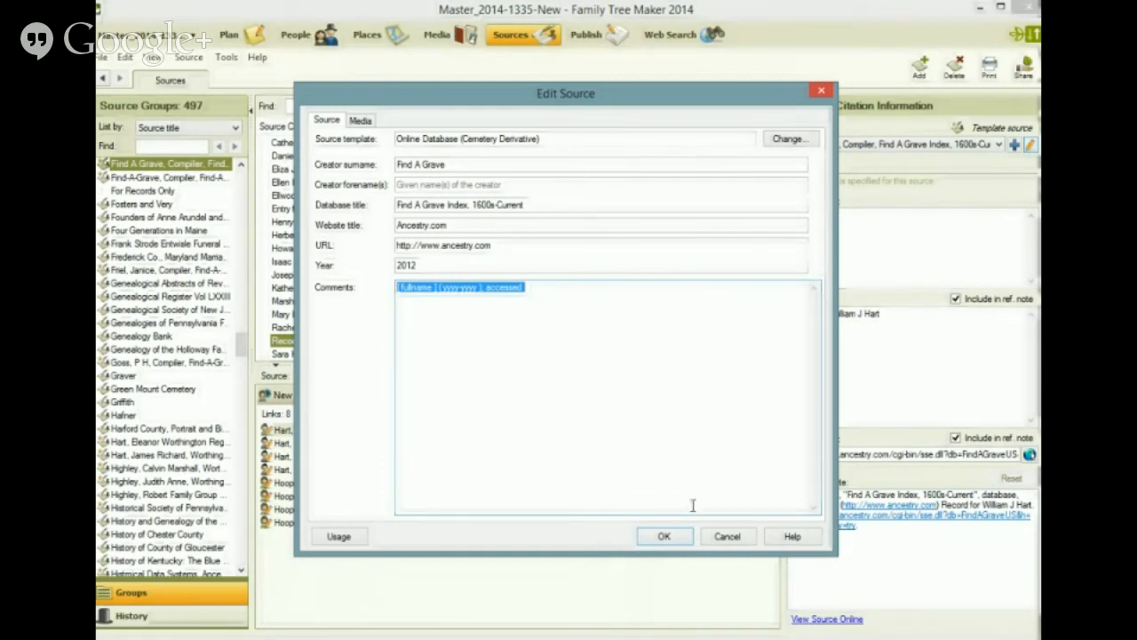
{"action": "left_click", "coordinate": [667, 537]}
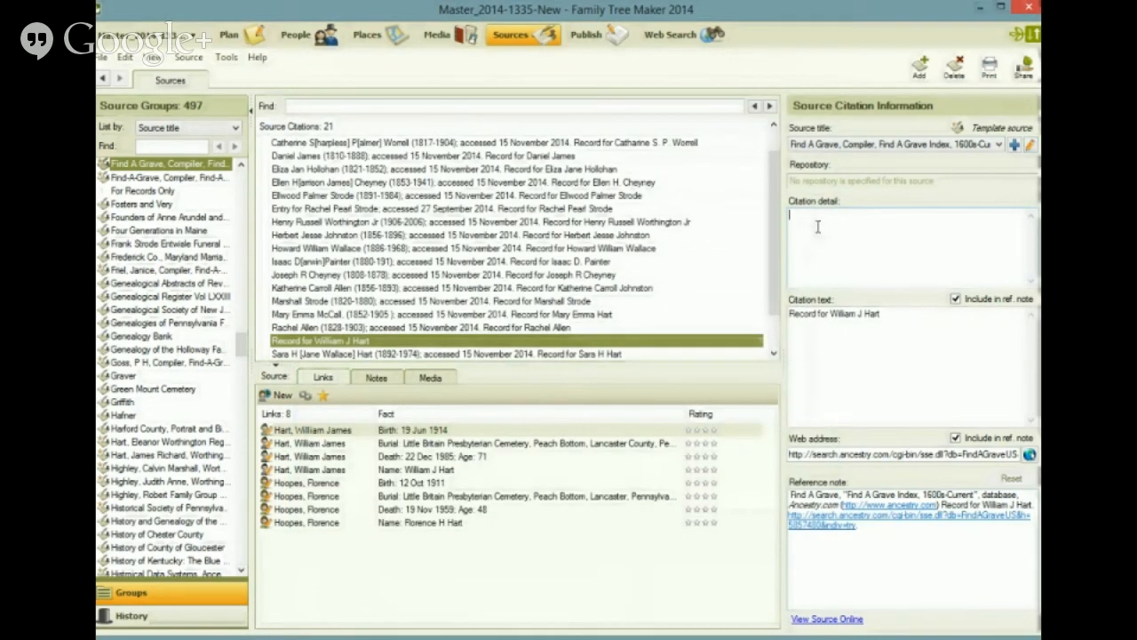
{"action": "type", "text": "[ fullname ] ( yyyy-yyyy ); accessed"}
Step: Replace the full-name placeholder in the citation detail with the person's full name, completing the middle initial in square brackets
{"action": "left_click_drag", "start_coordinate": [829, 215], "coordinate": [780, 216]}
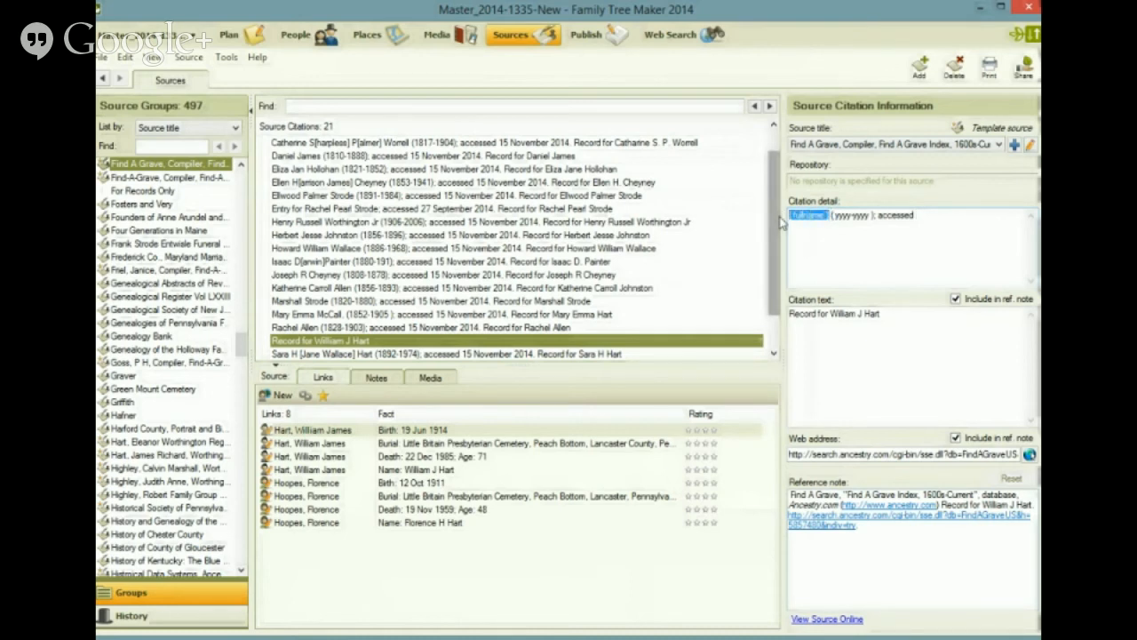
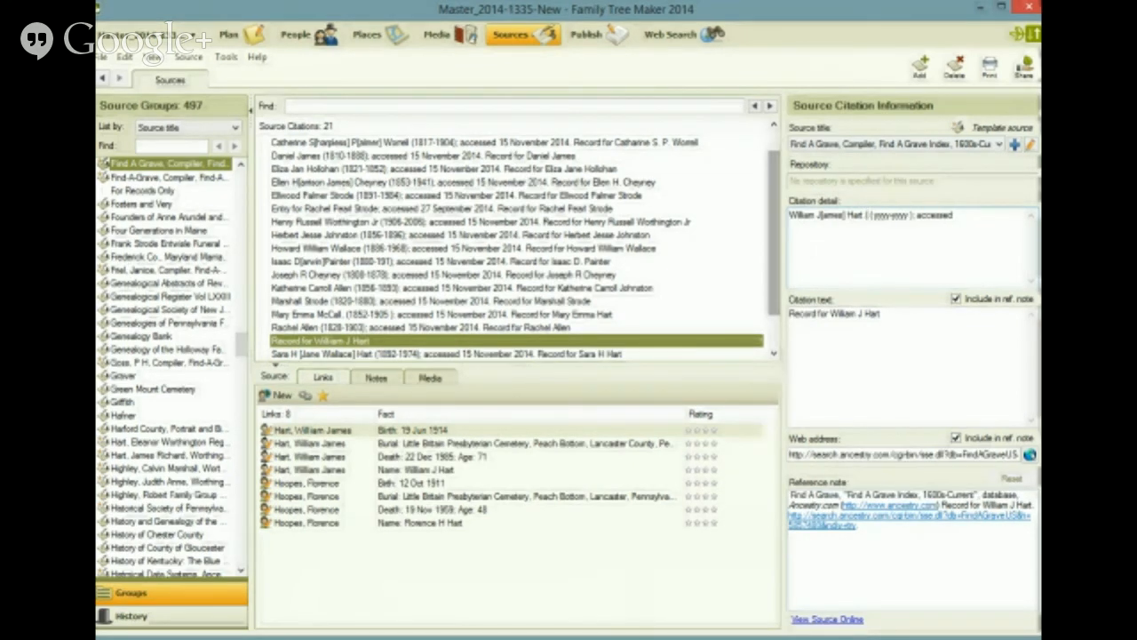
Step: Replace the years placeholder in the citation detail with (1914-1985) followed by a semicolon
{"action": "type", "text": "(1914)"}
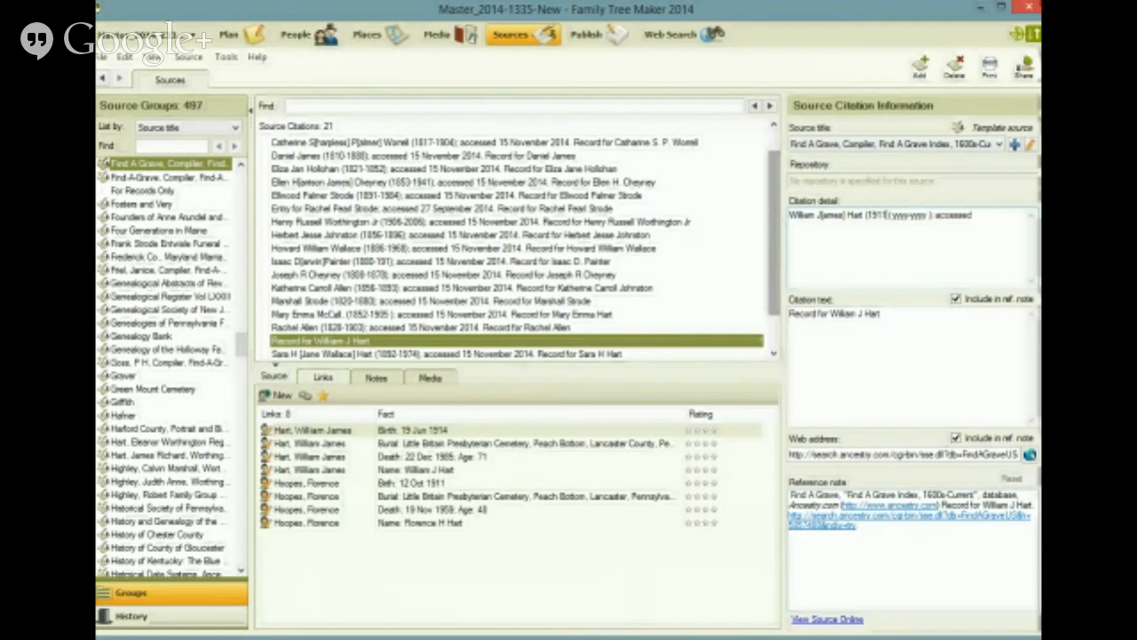
{"action": "key", "text": "BackSpace"}
{"action": "type", "text": "- 1989"}
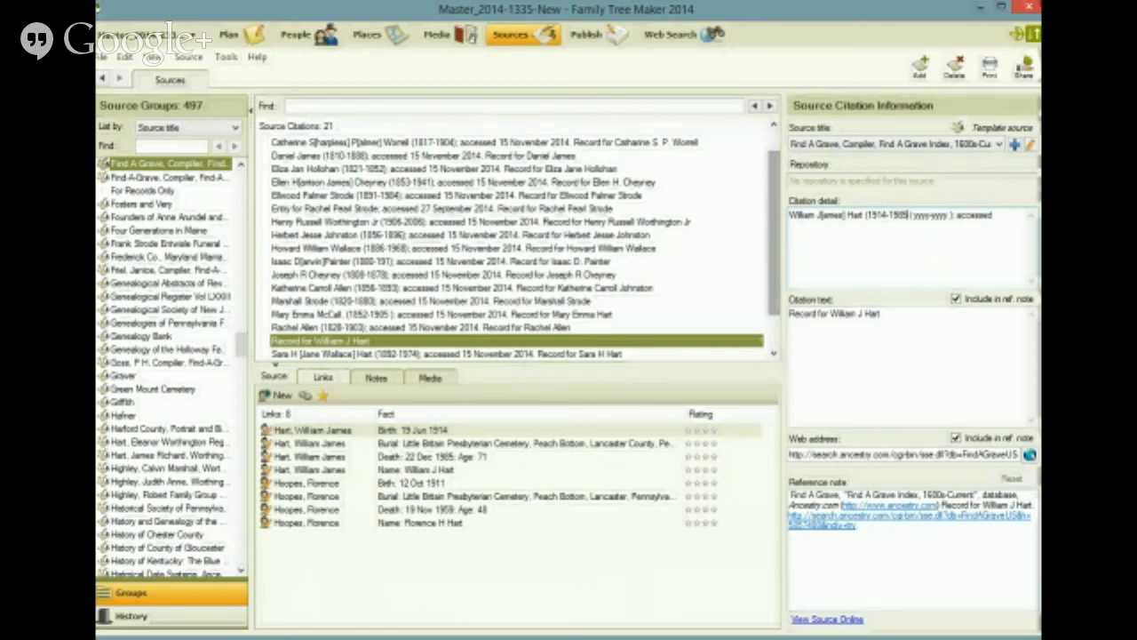
{"action": "type", "text": ")"}
{"action": "key", "text": "Delete"}
{"action": "key", "text": "Delete"}
{"action": "key", "text": "Delete"}
{"action": "key", "text": "Delete"}
{"action": "key", "text": "Delete"}
{"action": "key", "text": "Delete"}
{"action": "key", "text": "Delete"}
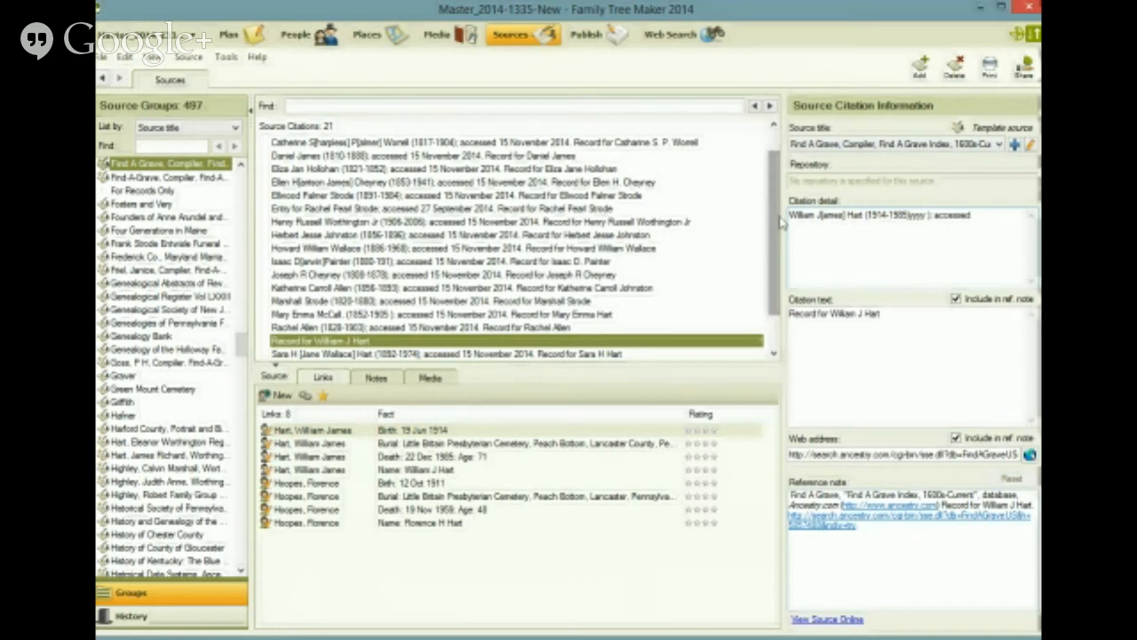
{"action": "key", "text": "Delete"}
{"action": "key", "text": "Delete"}
{"action": "key", "text": "Delete"}
{"action": "key", "text": "Delete"}
{"action": "key", "text": "Delete"}
{"action": "key", "text": "Delete"}
{"action": "key", "text": "Delete"}
{"action": "type", "text": ";"}
Step: Complete the citation detail with the access date 16 November 2014 and remove the extra space
{"action": "key", "text": "End"}
{"action": "type", "text": "15 November"}
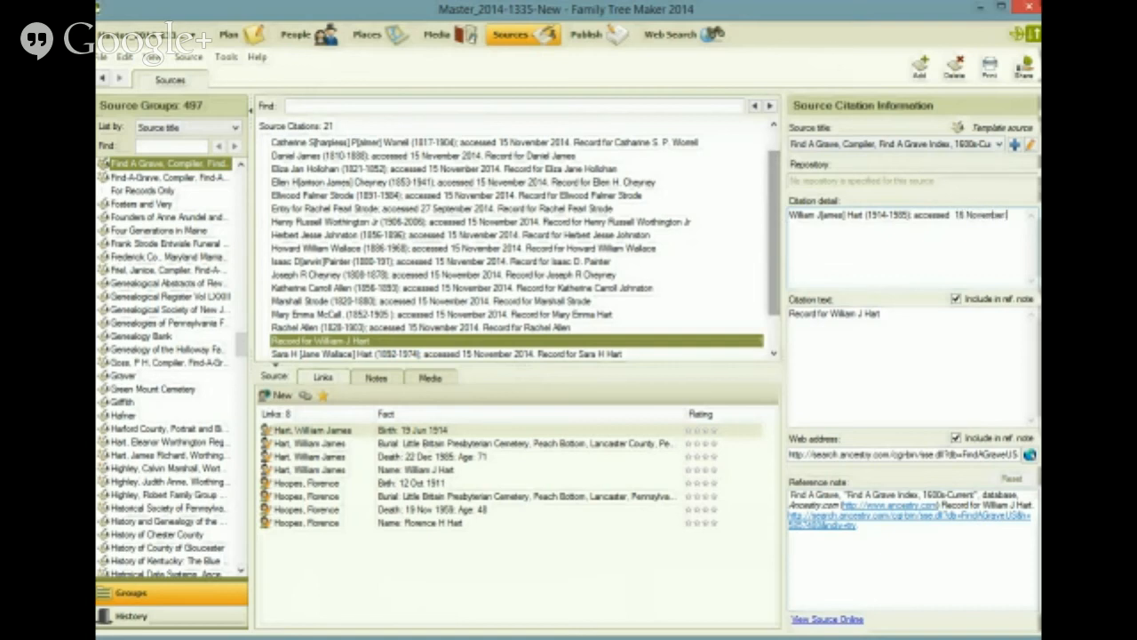
{"action": "type", "text": " 2014"}
{"action": "key", "text": "Right"}
{"action": "key", "text": "Right"}
{"action": "key", "text": "Delete"}
Step: Save the citation detail and exclude both the citation text and the web address from the reference note
{"action": "left_click", "coordinate": [888, 317]}
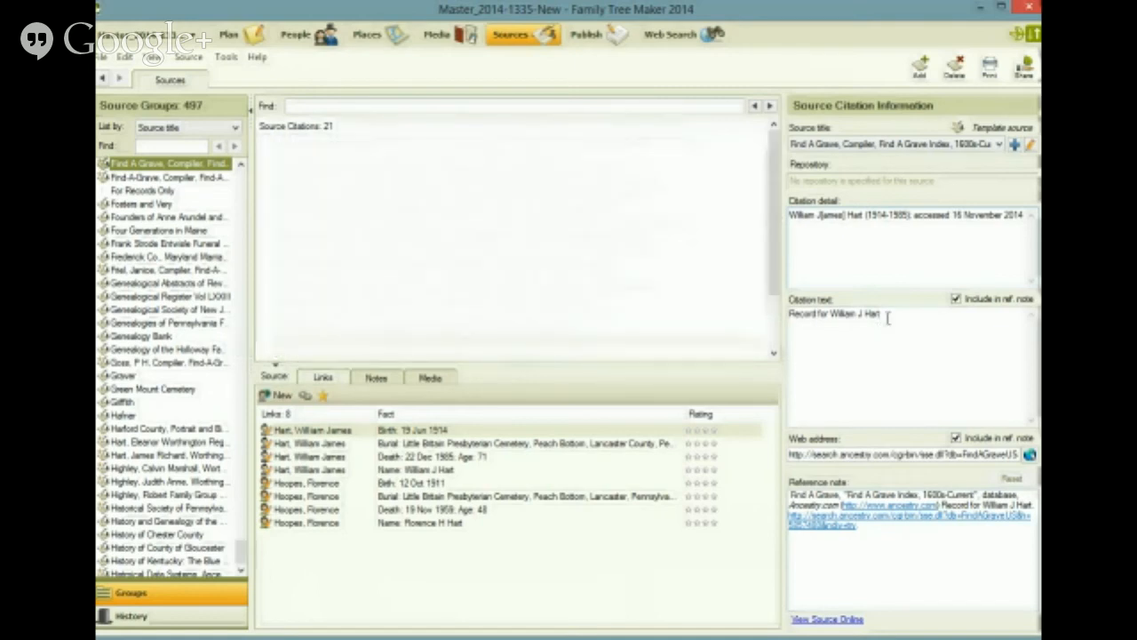
{"action": "left_click", "coordinate": [956, 300]}
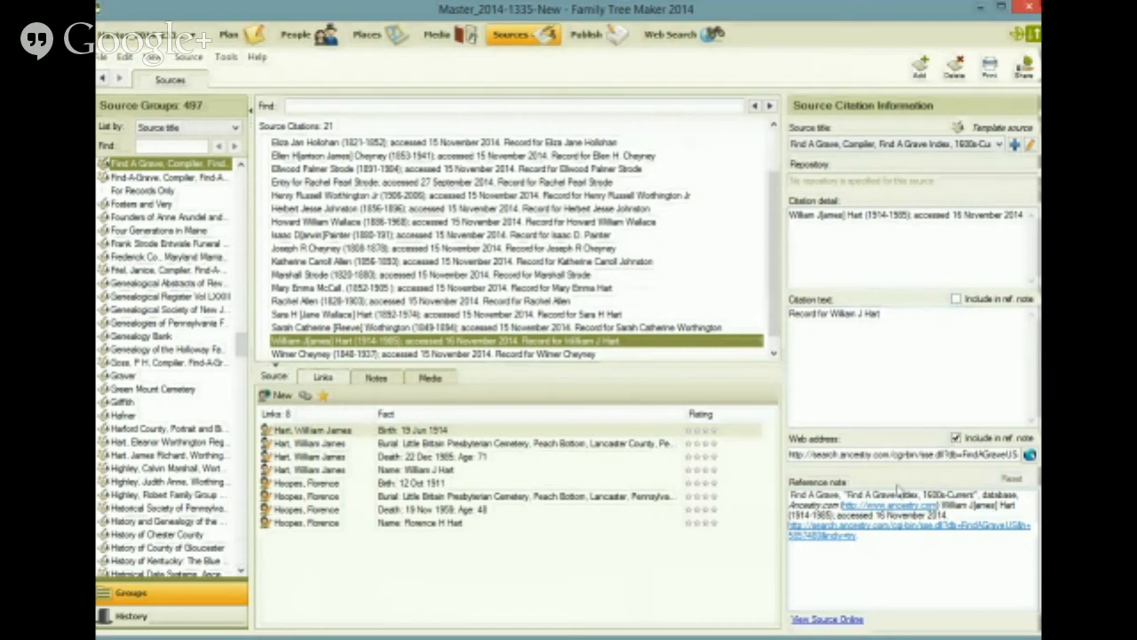
{"action": "left_click", "coordinate": [957, 438]}
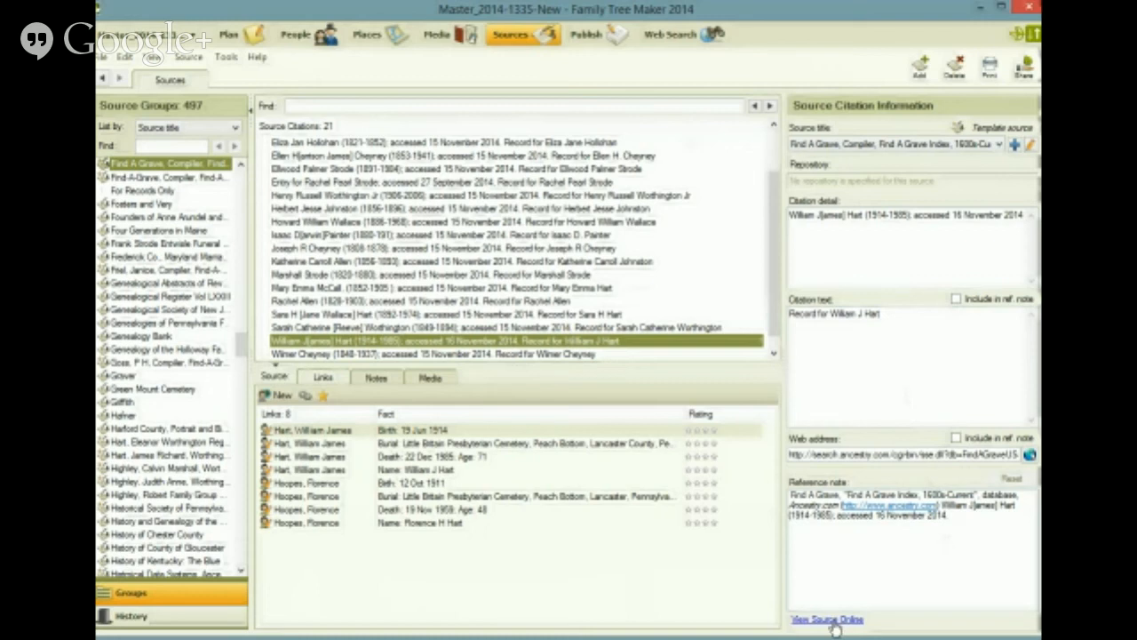
Step: Open the citation's linked Name fact in the People workspace, select its Find A Grave citation, and select the merged Lancaster County burial fact
{"action": "left_click", "coordinate": [426, 470]}
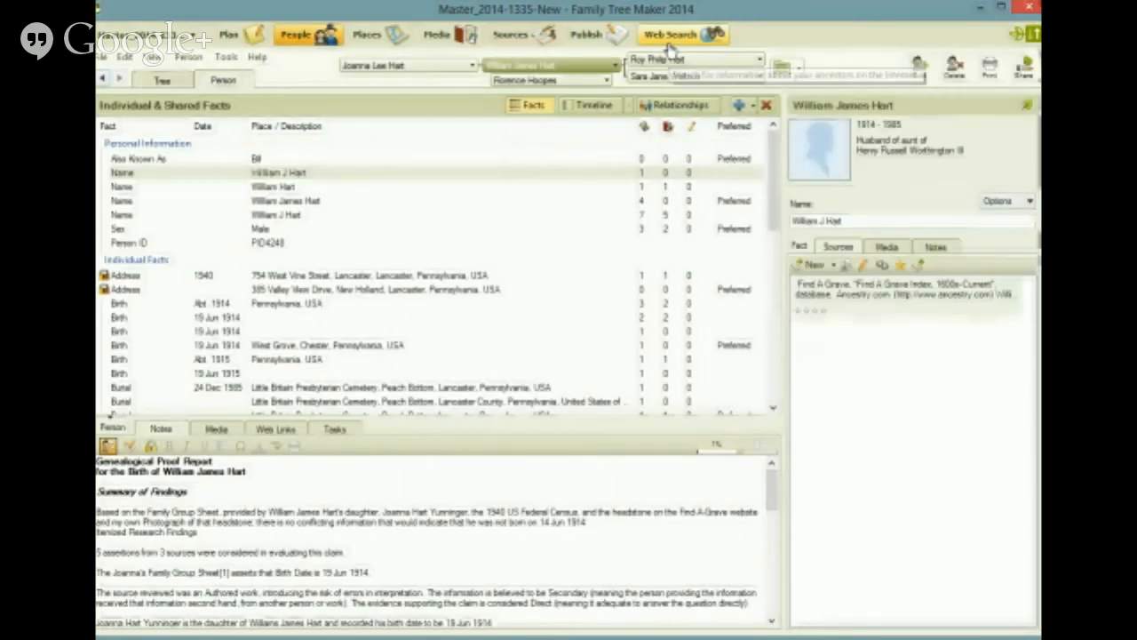
{"action": "left_click", "coordinate": [850, 300]}
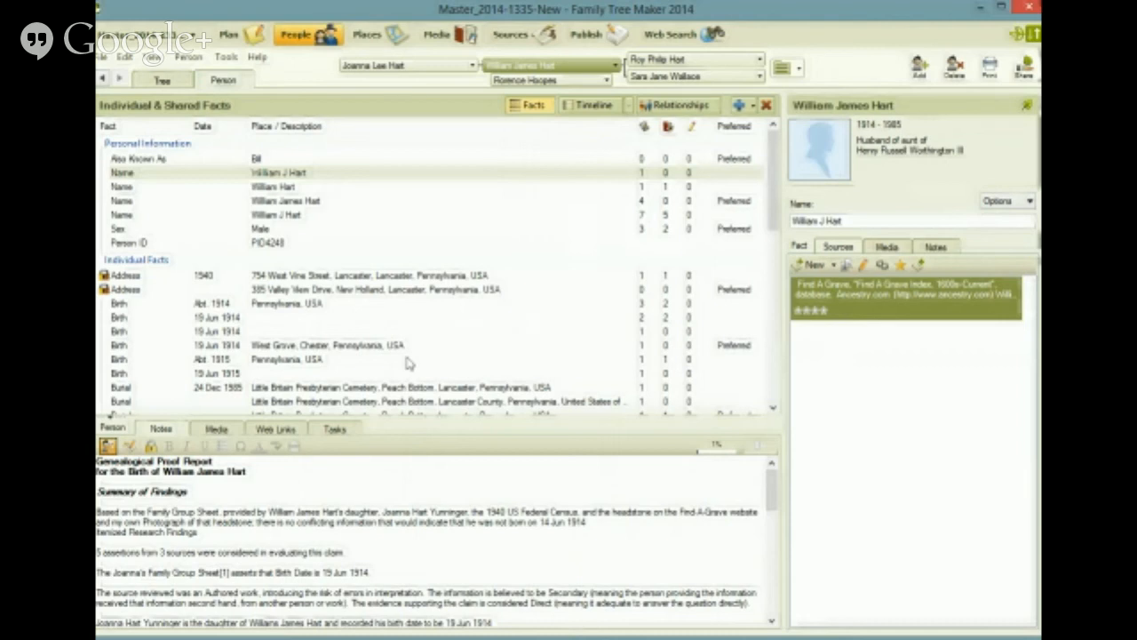
{"action": "left_click", "coordinate": [774, 408]}
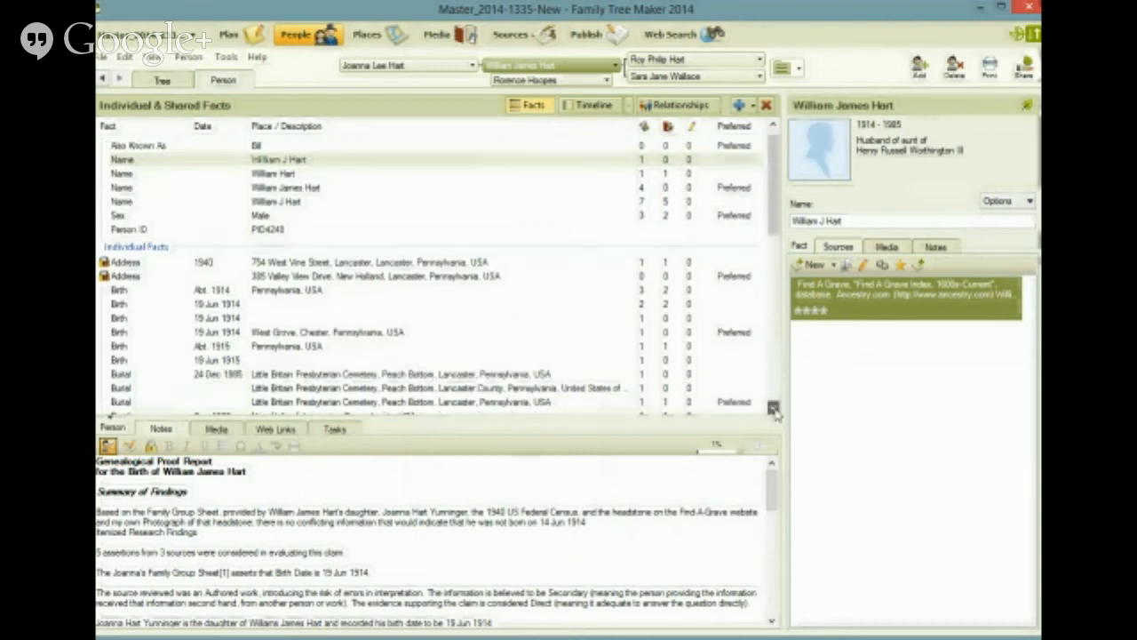
{"action": "left_click", "coordinate": [773, 408]}
{"action": "left_click", "coordinate": [468, 377]}
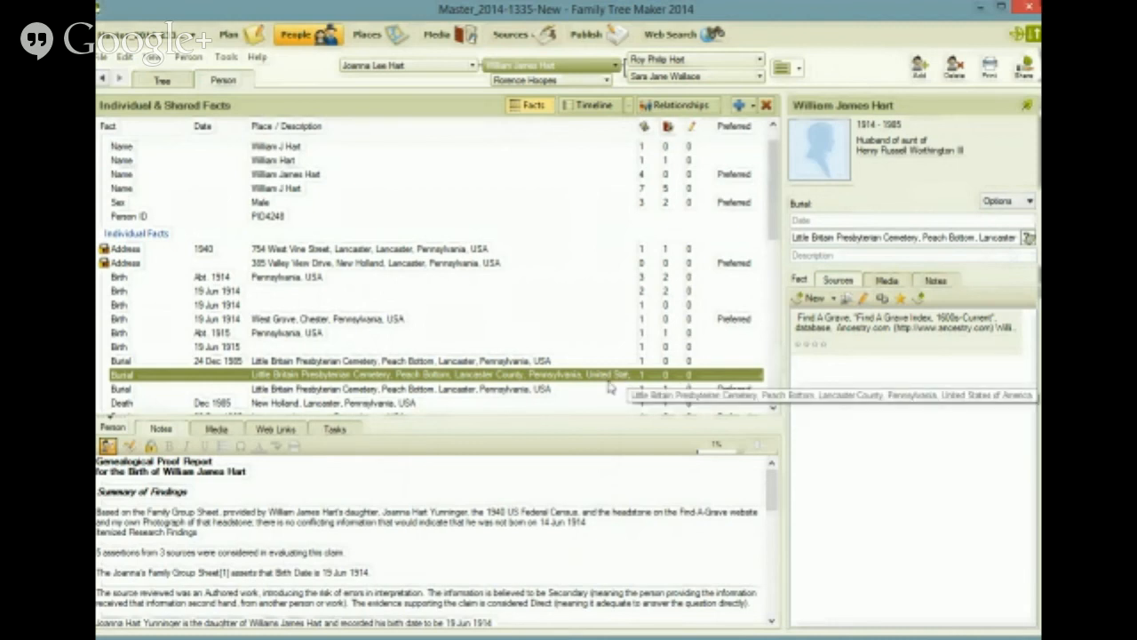
Step: Paste a link to the Find A Grave Index source citation onto the preferred, undated burial fact
{"action": "left_click", "coordinate": [545, 393]}
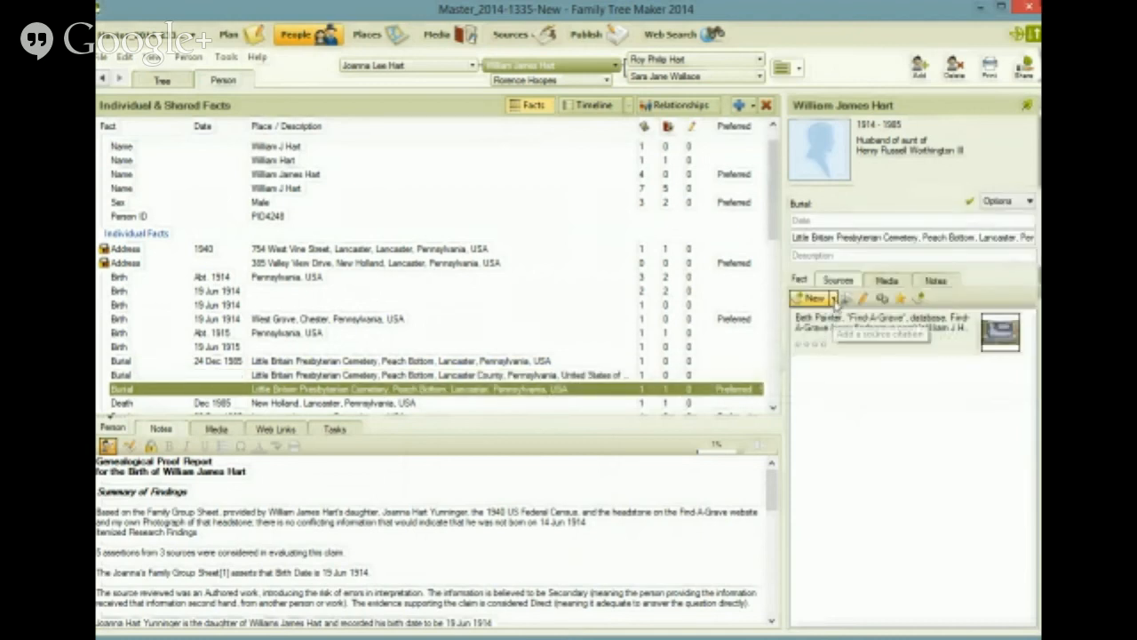
{"action": "left_click", "coordinate": [835, 300]}
{"action": "left_click", "coordinate": [848, 335]}
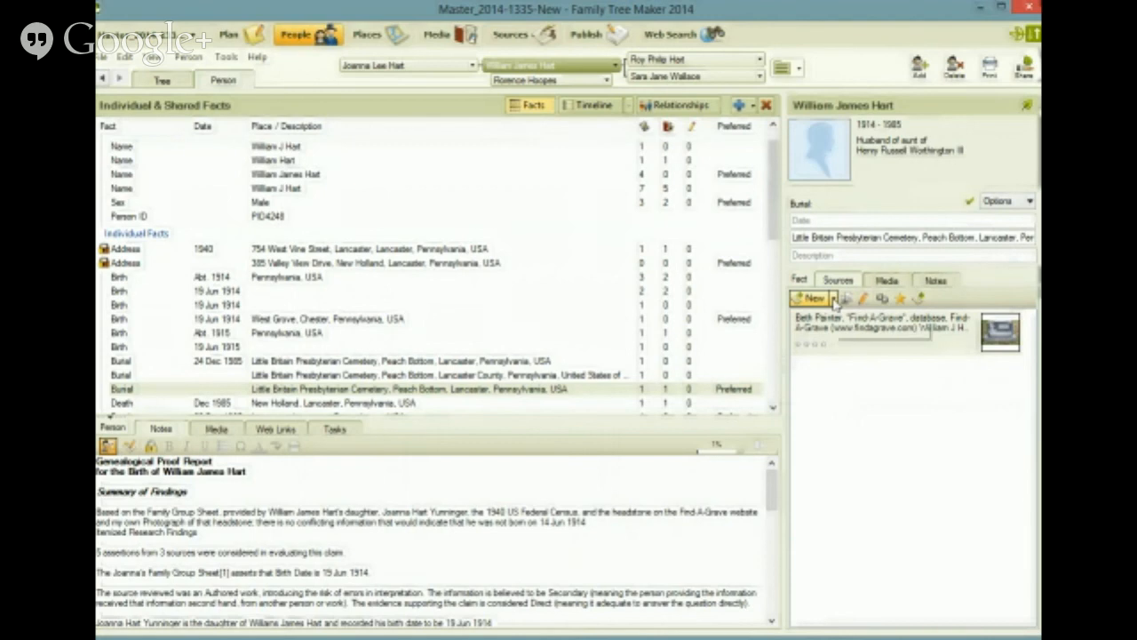
{"action": "left_click", "coordinate": [833, 299]}
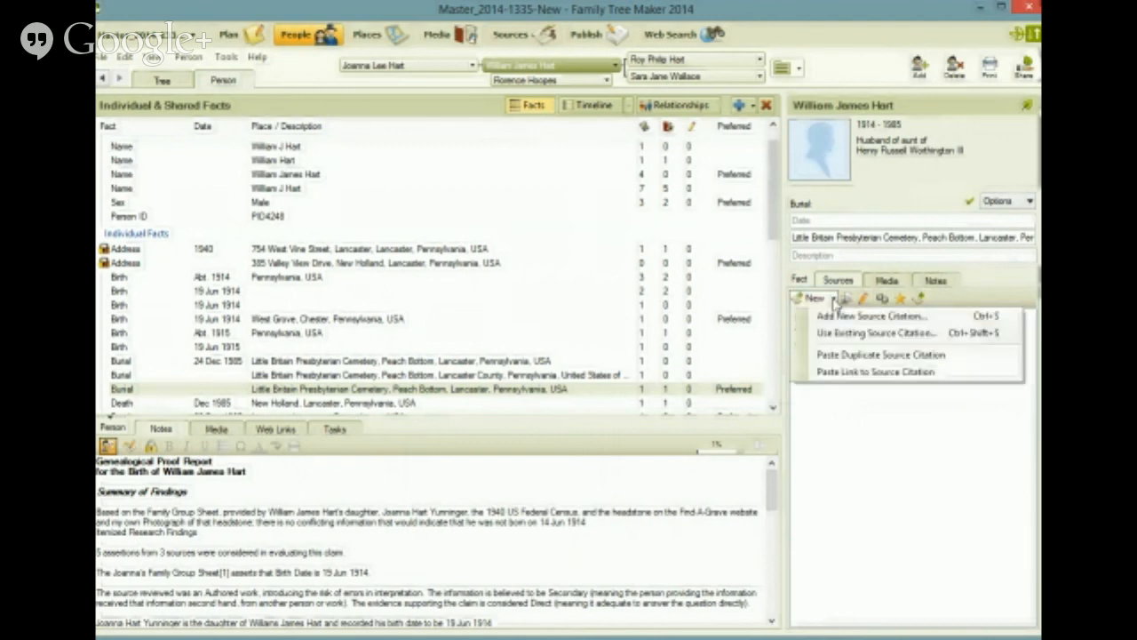
{"action": "left_click", "coordinate": [835, 371]}
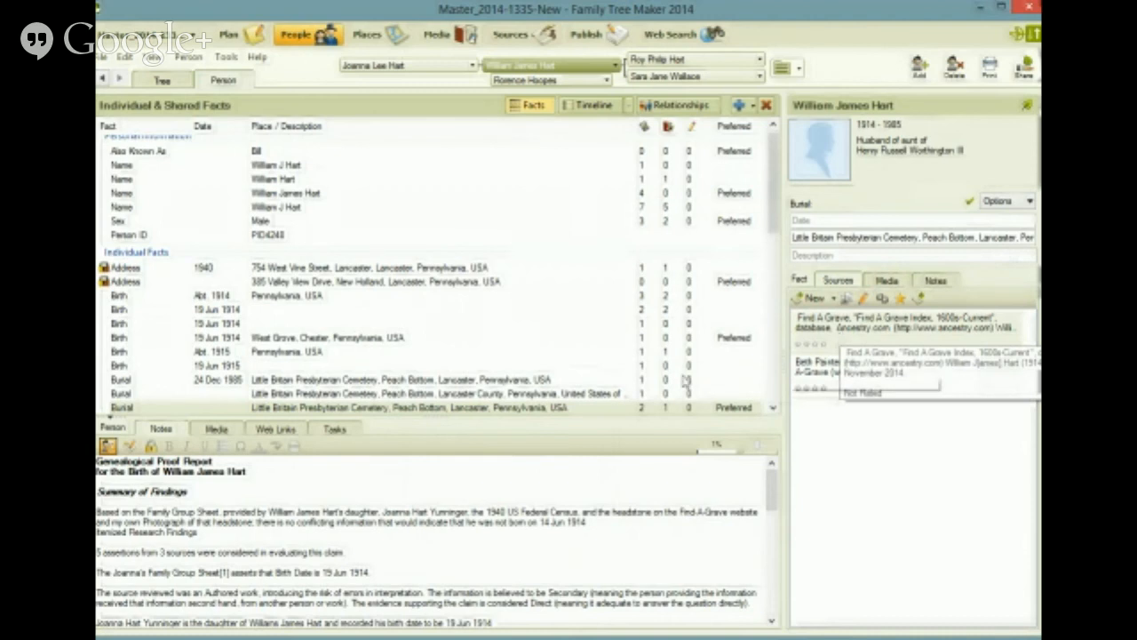
Step: Delete the duplicate burial fact whose place reads "Lancaster County, Pennsylvania, United States of America"
{"action": "left_click", "coordinate": [572, 399]}
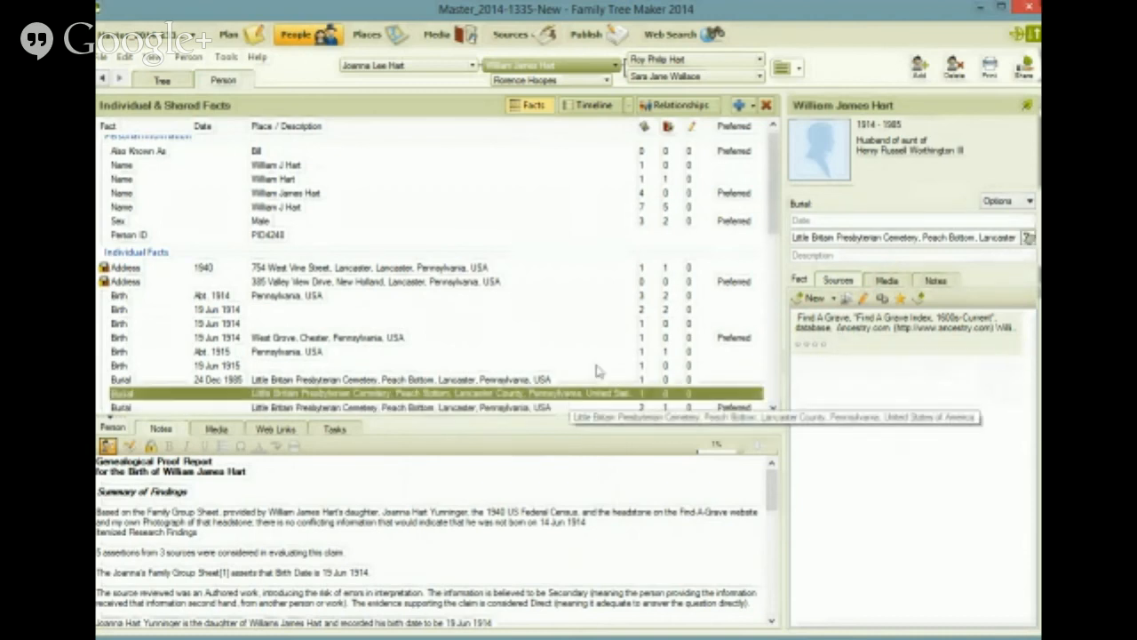
{"action": "left_click", "coordinate": [768, 106]}
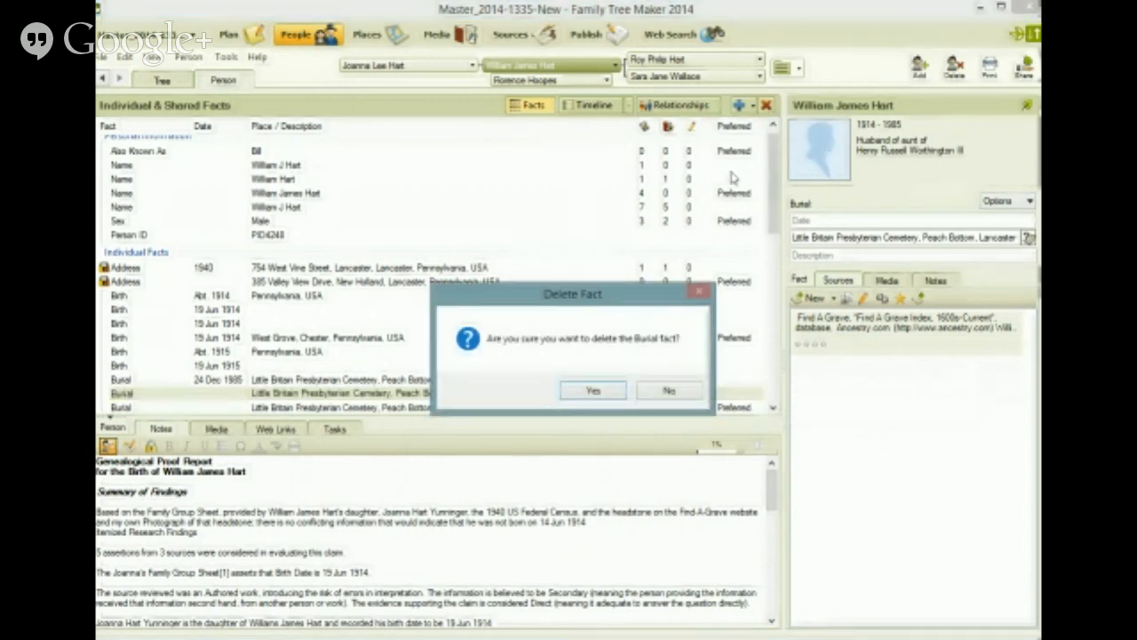
{"action": "left_click", "coordinate": [593, 392]}
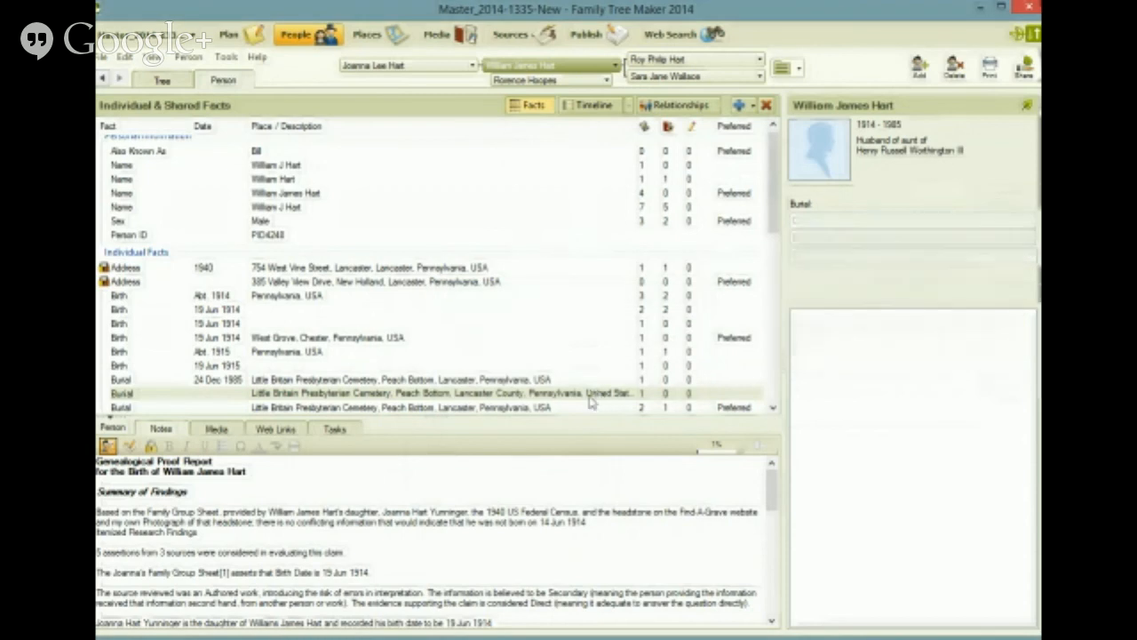
Step: Set the burial fact dated 24 Dec 1985 as preferred
{"action": "left_click", "coordinate": [514, 401]}
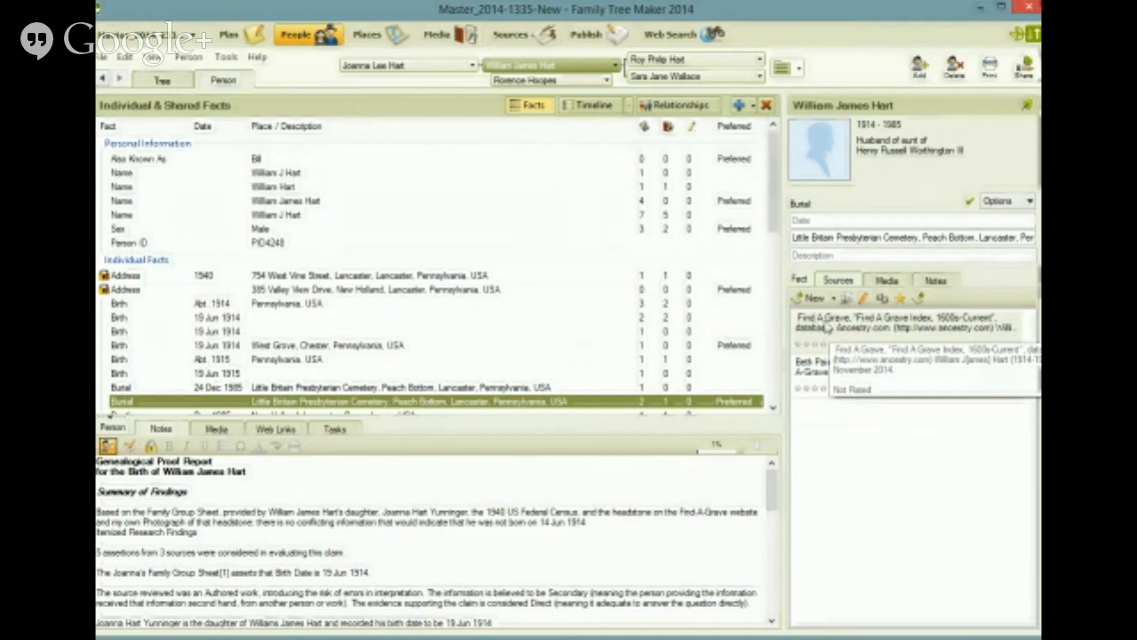
{"action": "left_click", "coordinate": [544, 389]}
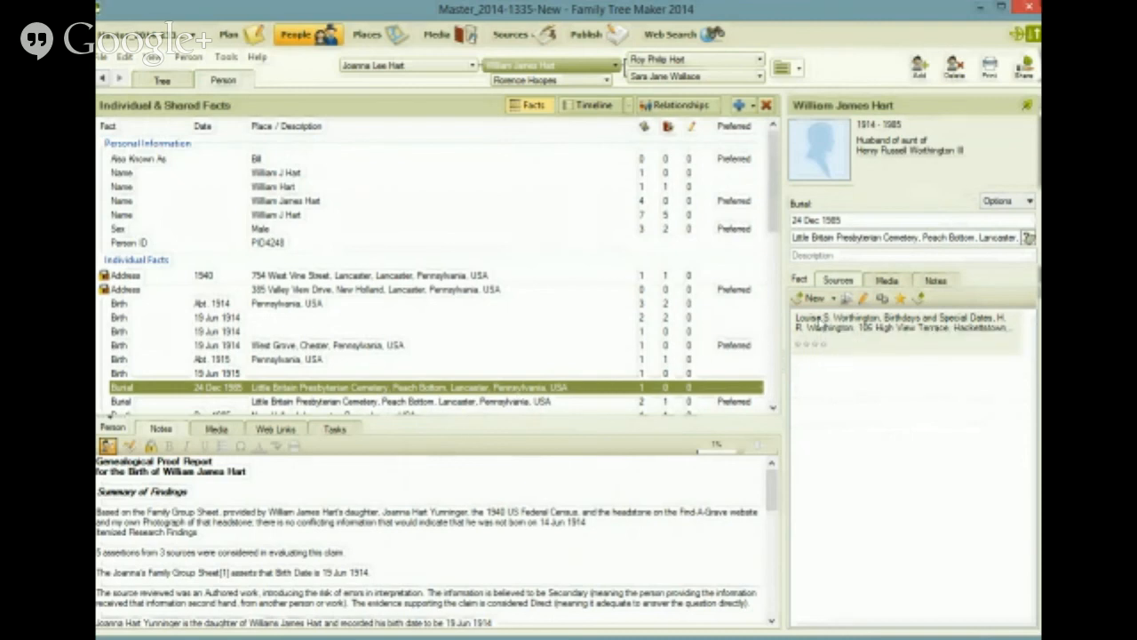
{"action": "right_click", "coordinate": [646, 392]}
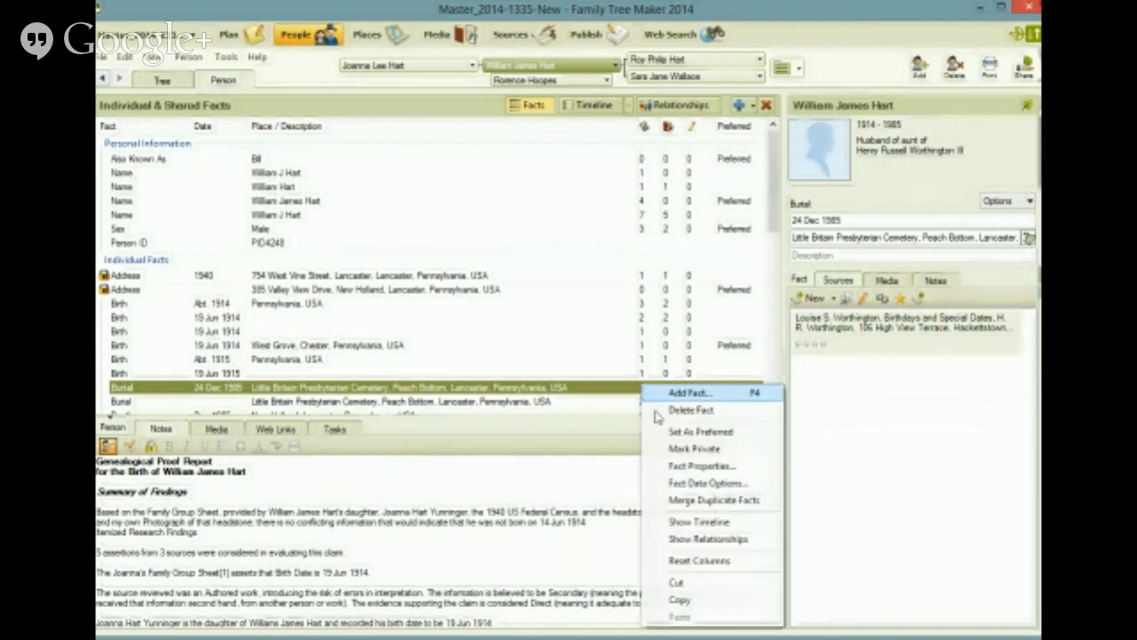
{"action": "left_click", "coordinate": [665, 432]}
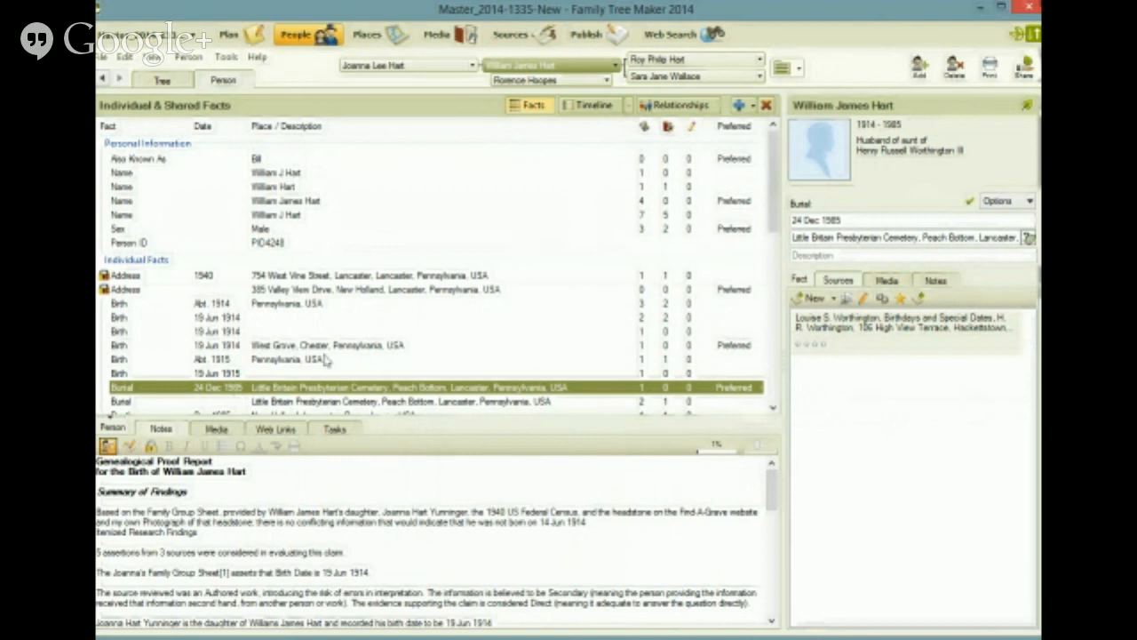
Step: Review the person's remaining facts and return to the Web Search workspace
{"action": "left_click", "coordinate": [773, 408]}
{"action": "left_click", "coordinate": [773, 407]}
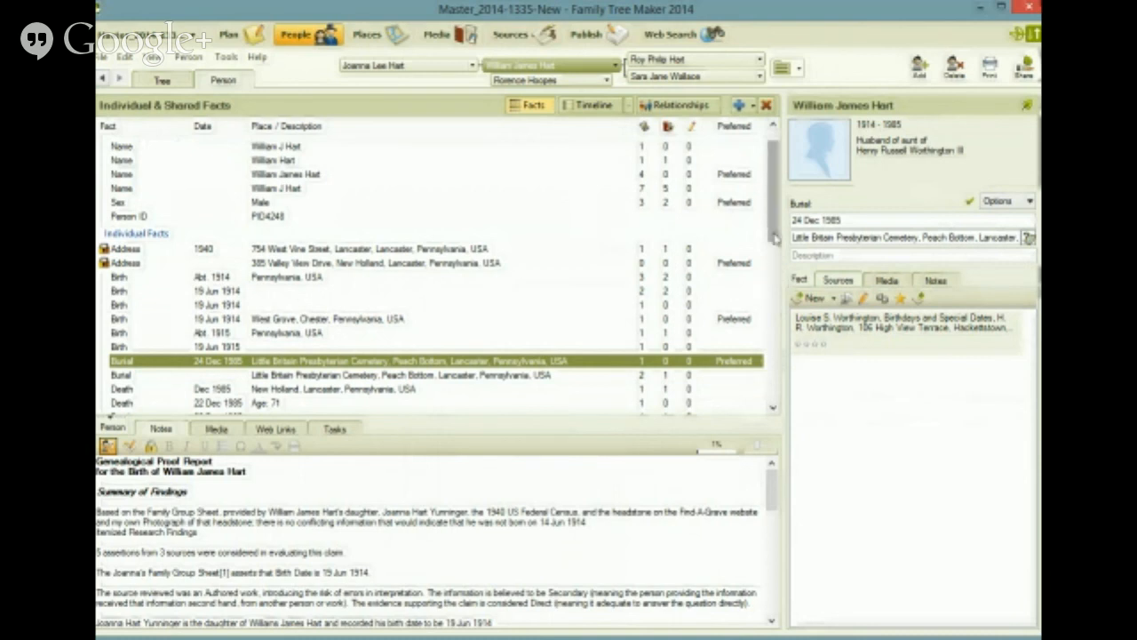
{"action": "scroll", "coordinate": [773, 239], "scroll_direction": "up", "scroll_amount": 1}
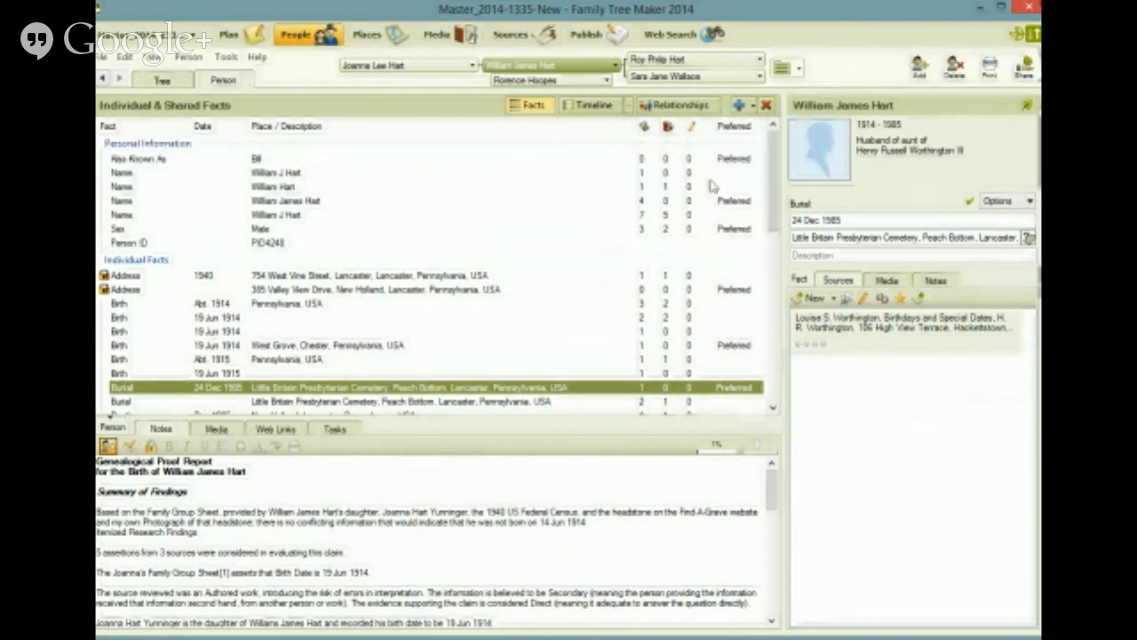
{"action": "left_click", "coordinate": [673, 35]}
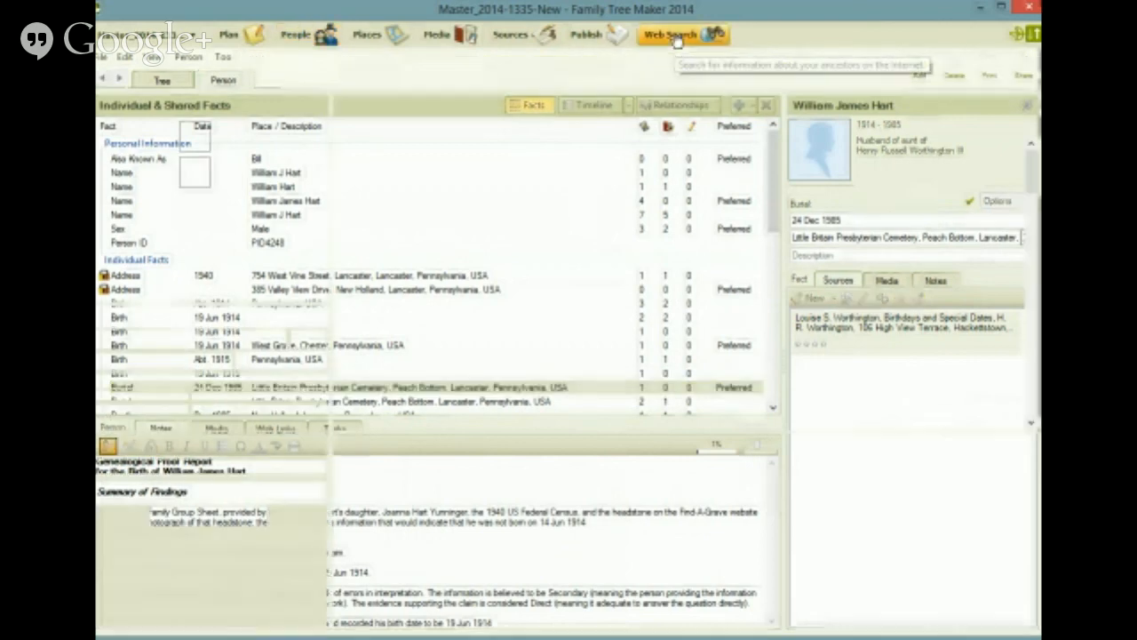